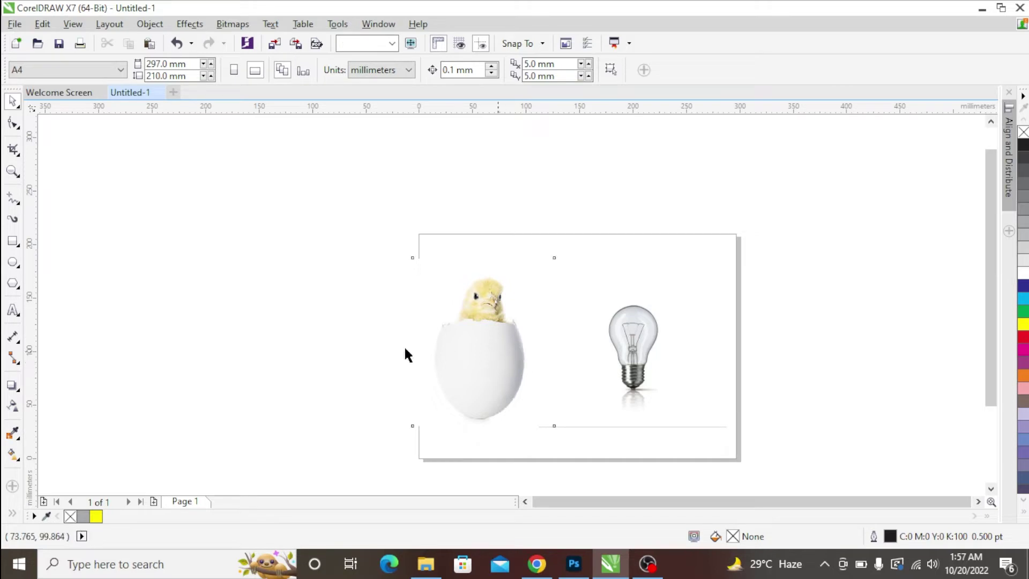
Drag the chick-in-egg image off the page to the left and the light bulb off to the right.
left_click_drag(404, 356, 216, 340)
left_click_drag(649, 349, 854, 348)
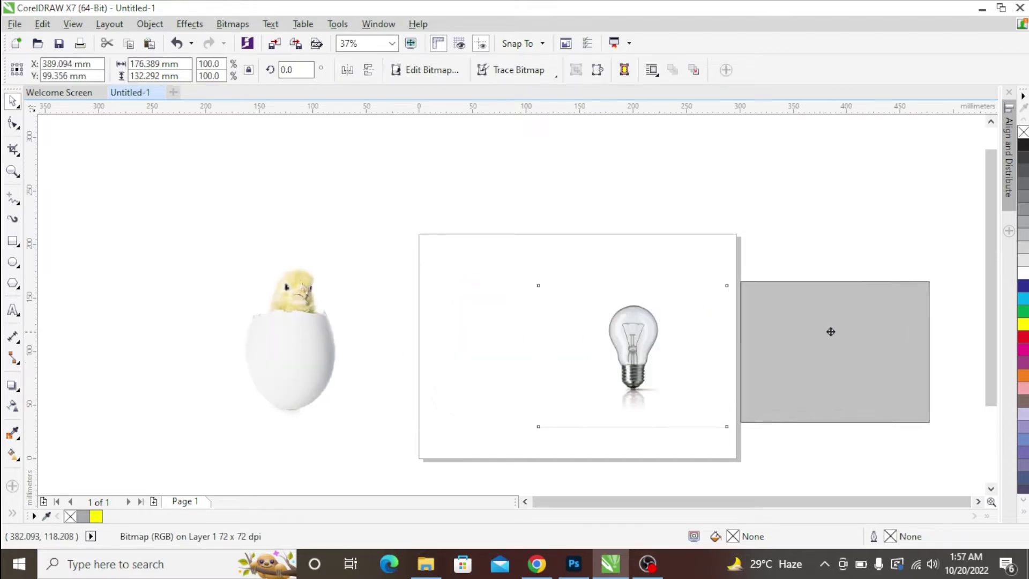
mouse_move(536, 564)
left_click(540, 572)
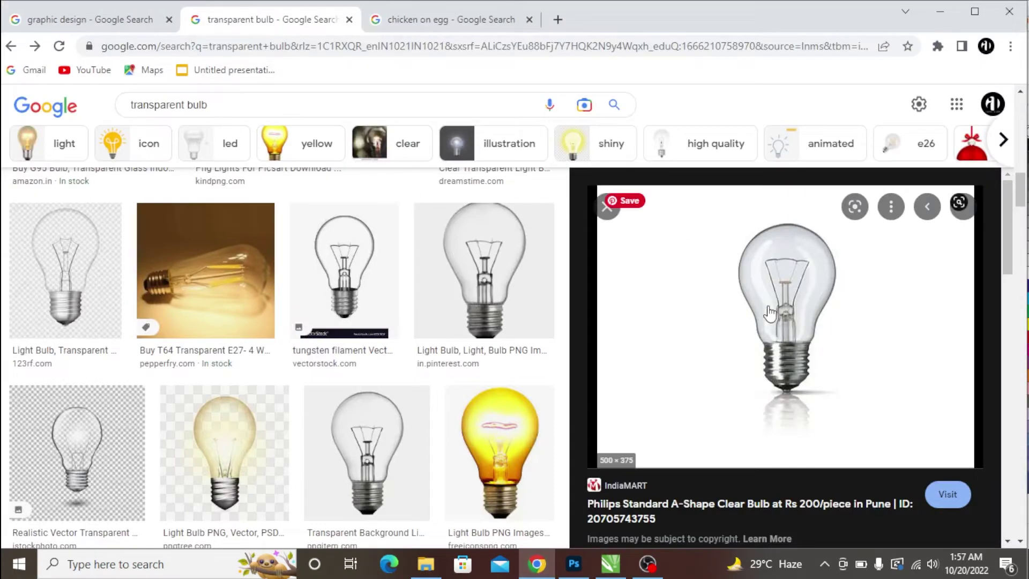
left_click(440, 24)
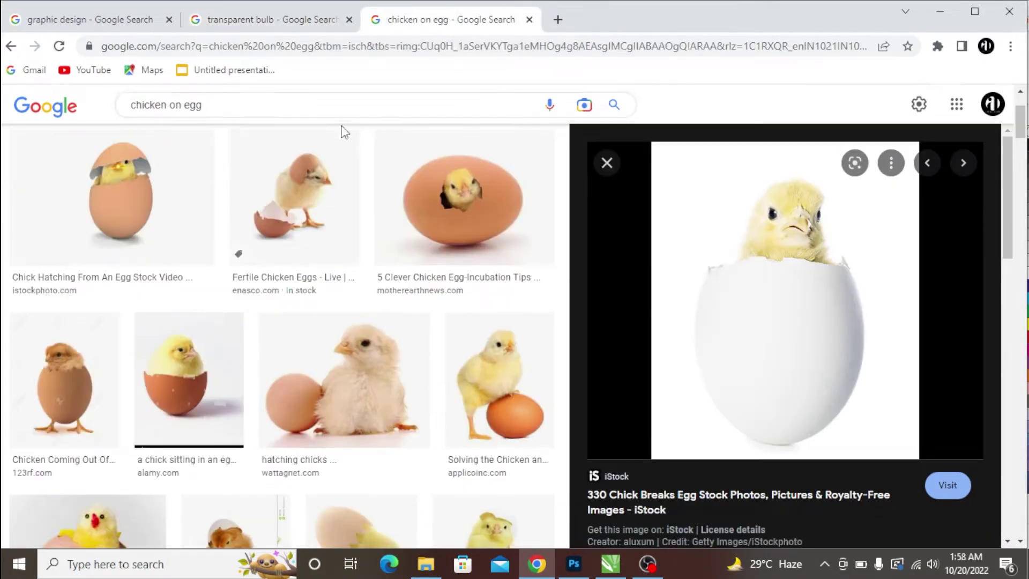
left_click(611, 564)
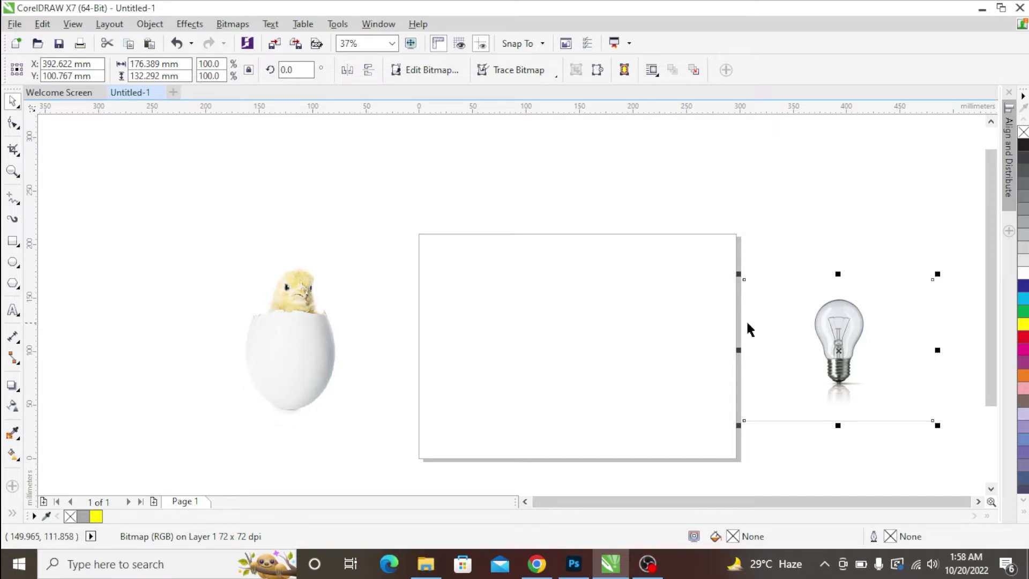
Bring the bulb image onto the page and crop it to a tight frame around the bulb.
left_click_drag(790, 336, 581, 352)
scroll(650, 403, "up", 2)
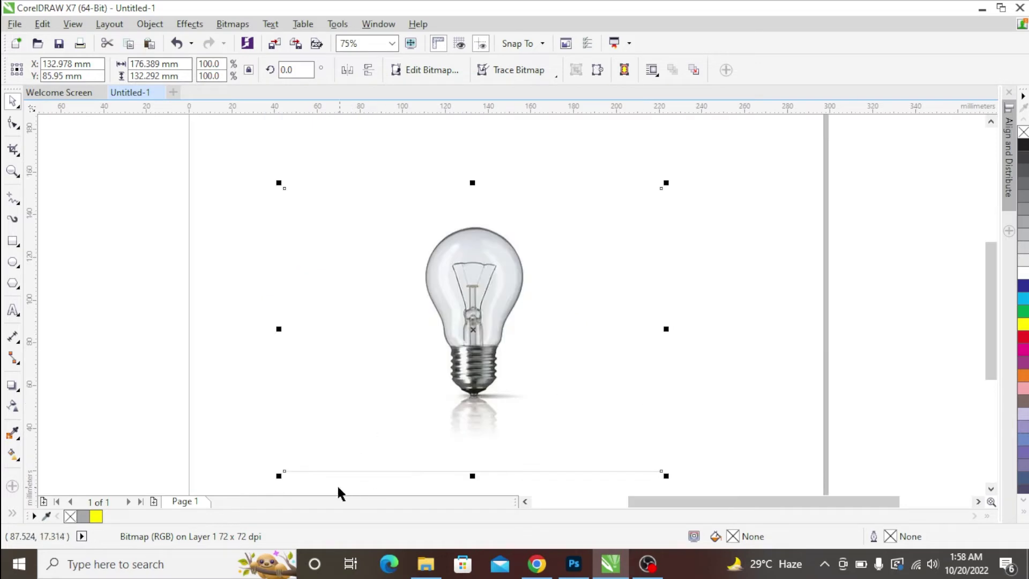
left_click(15, 150)
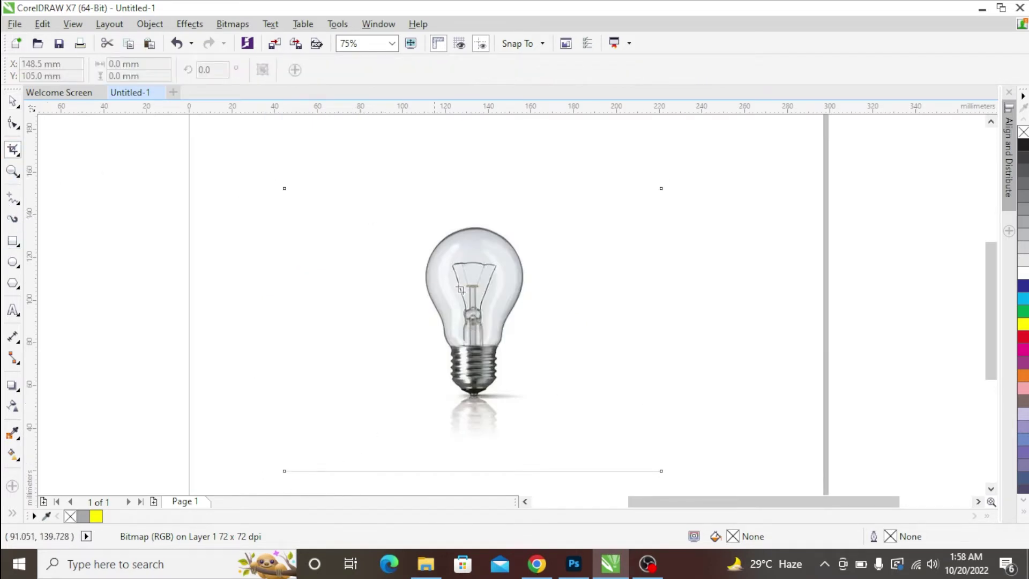
mouse_move(386, 217)
left_mouse_down()
mouse_move(582, 456)
mouse_move(560, 450)
left_mouse_up()
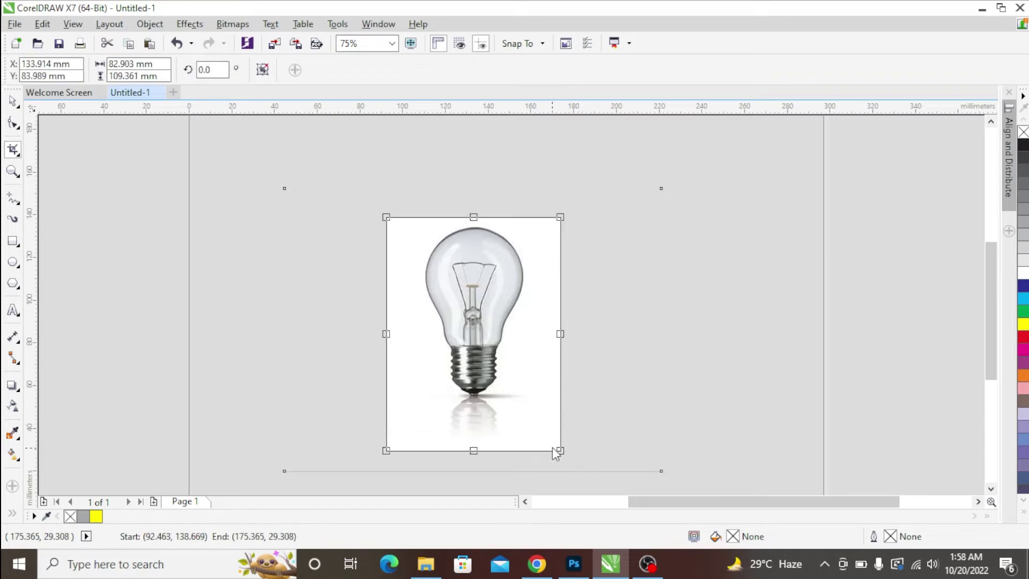
double_click(524, 398)
scroll(455, 356, "down", 2)
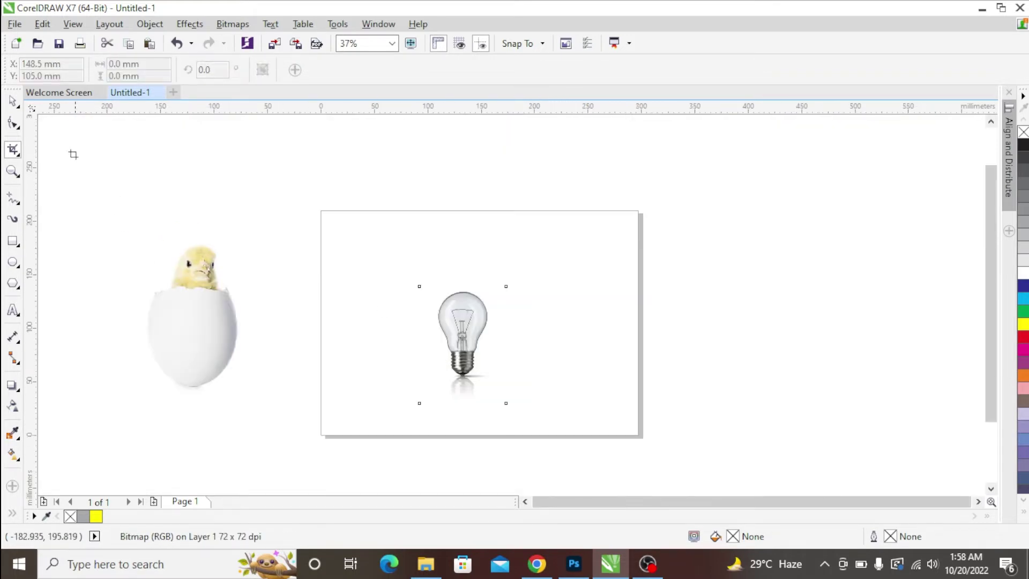
Center the chick image over the bulb and bring it in front of the bulb.
left_click(13, 102)
left_click_drag(193, 310, 460, 321)
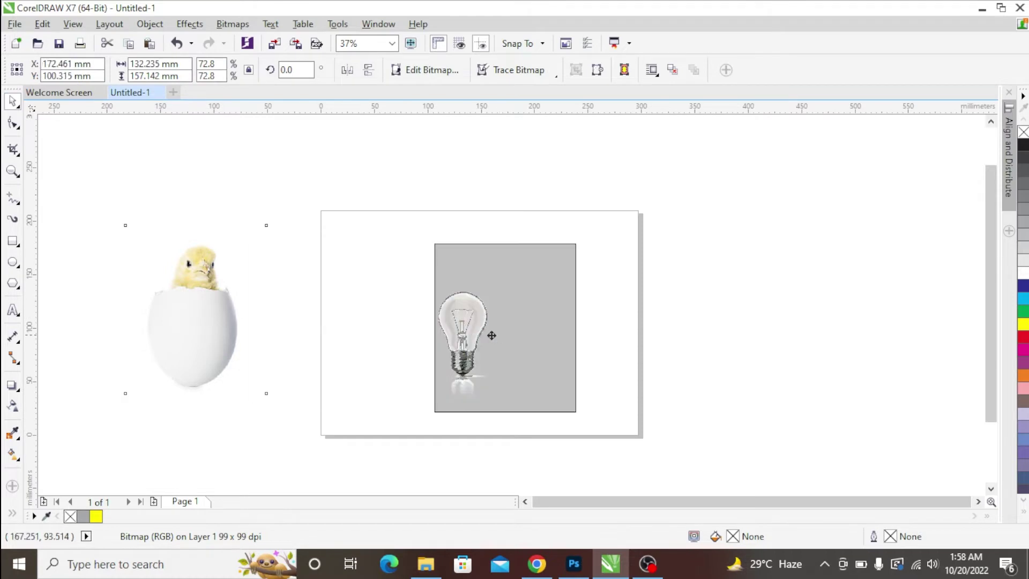
scroll(484, 283, "up", 2)
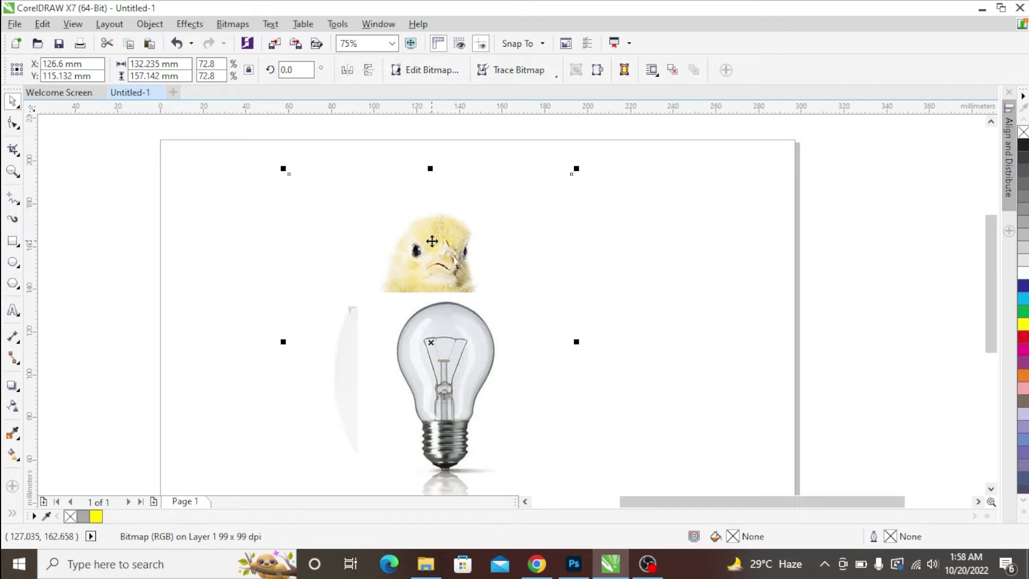
key("shift+Page_Up")
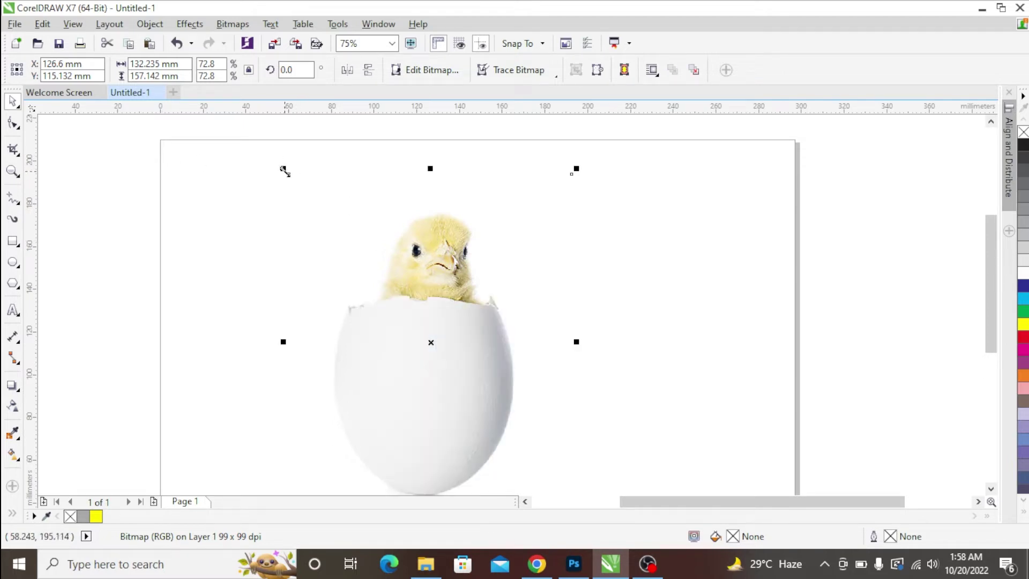
Set the chick image's transparency merge mode to Multiply.
left_click(13, 406)
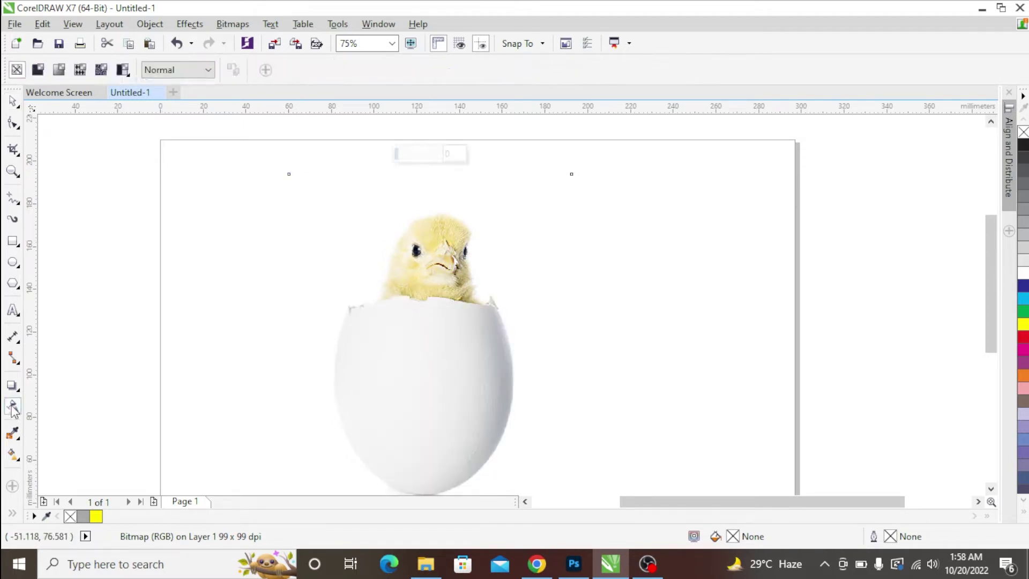
left_click(160, 71)
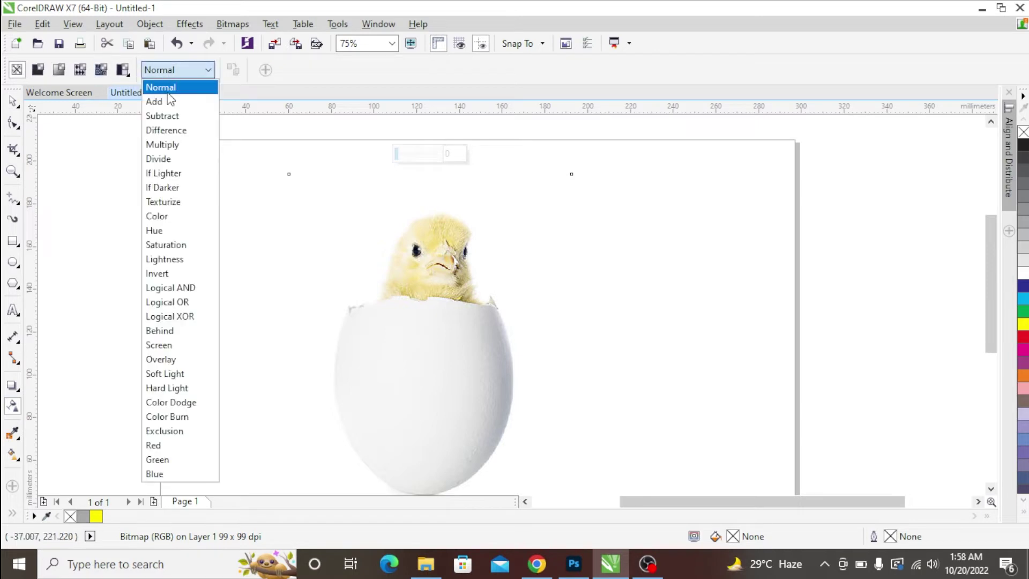
left_click(162, 145)
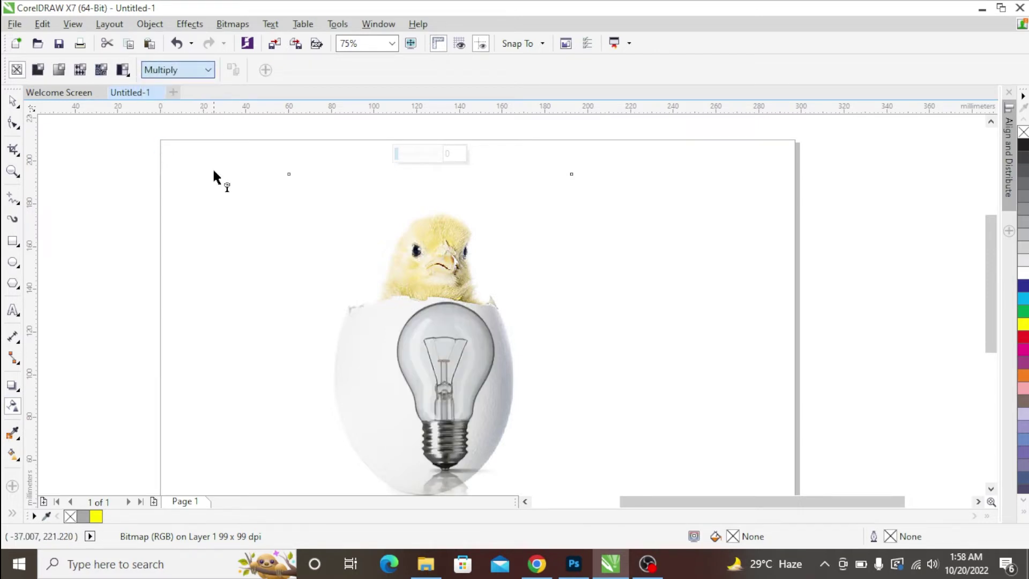
left_click(12, 101)
scroll(357, 285, "down", 2)
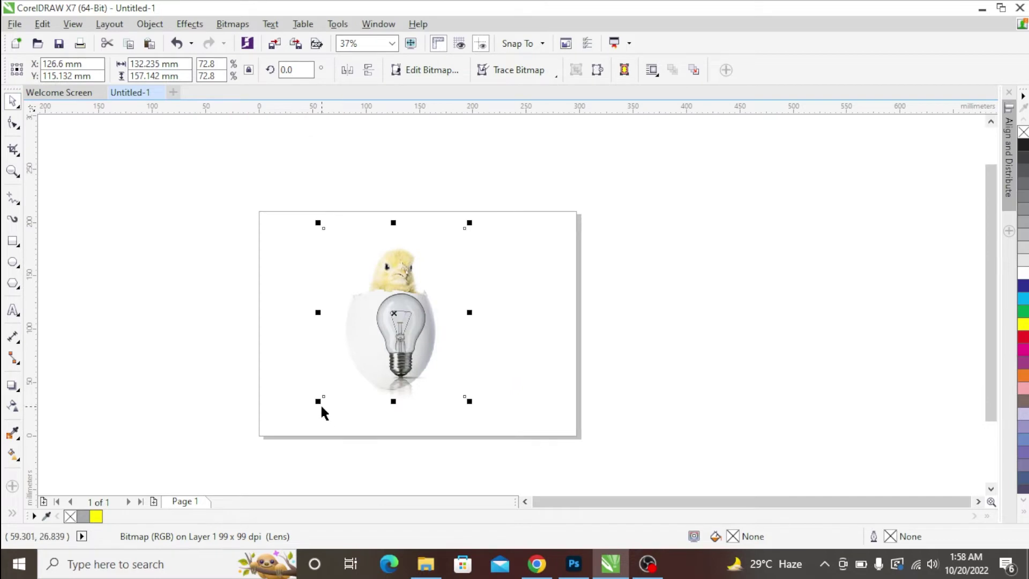
Scale the chick image down to about 38.7% and nudge it slightly left and down over the bulb.
mouse_move(318, 402)
left_mouse_down()
mouse_move(360, 369)
mouse_move(362, 349)
left_mouse_up()
scroll(395, 288, "up", 2)
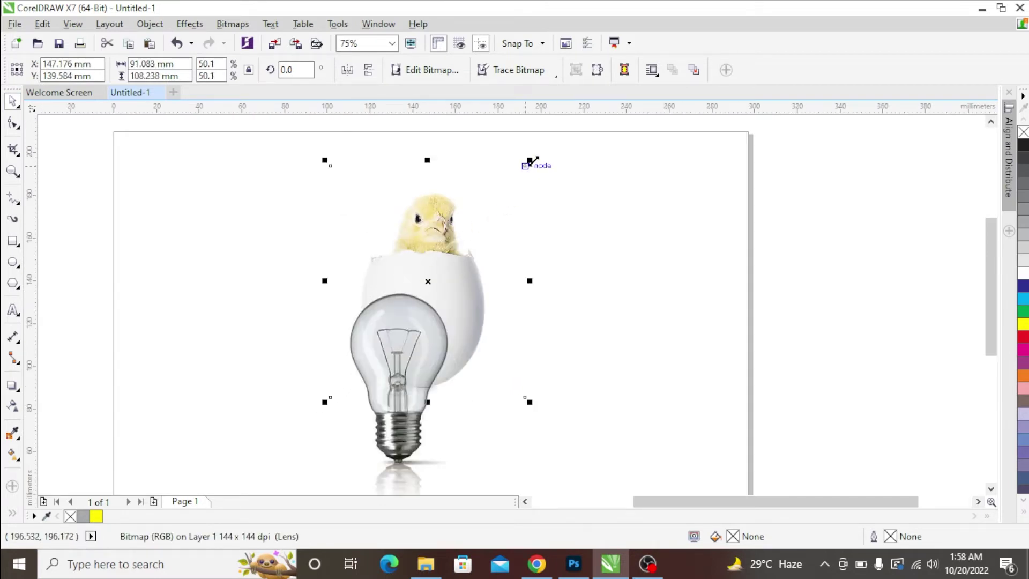
mouse_move(527, 164)
left_mouse_down()
mouse_move(536, 184)
mouse_move(514, 210)
mouse_move(501, 202)
mouse_move(481, 217)
left_mouse_up()
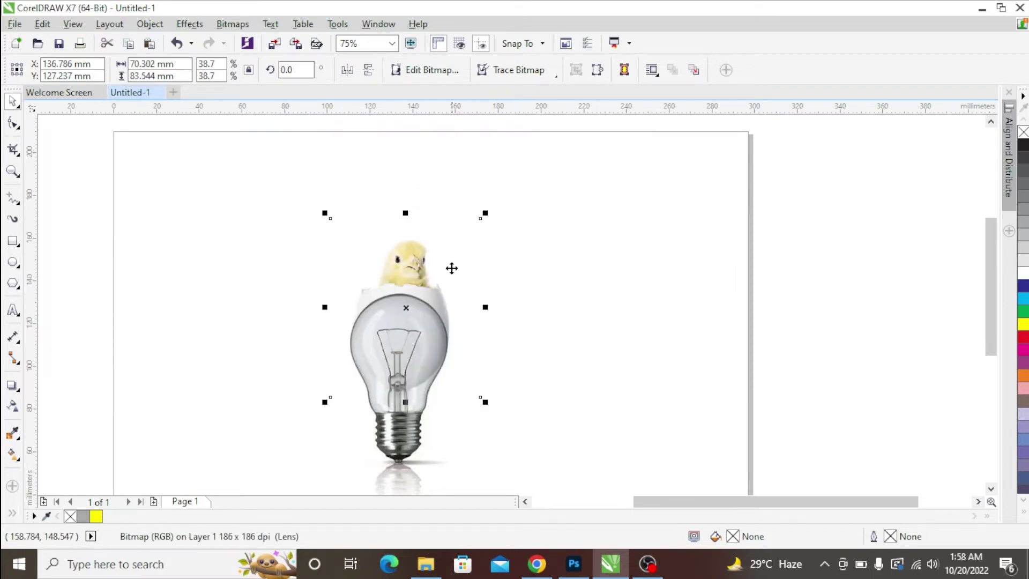
left_click_drag(445, 271, 445, 271)
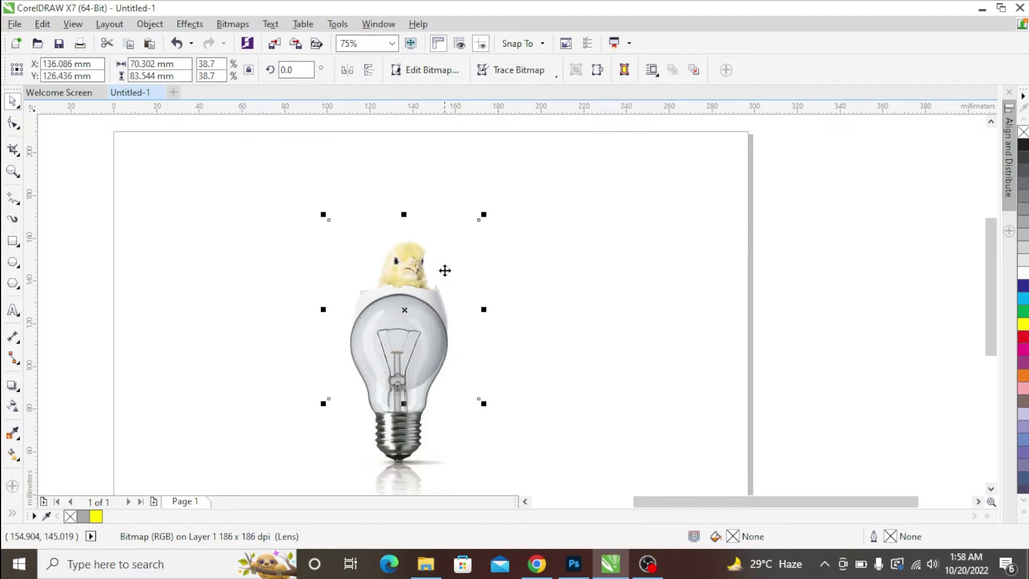
left_click_drag(446, 269, 445, 271)
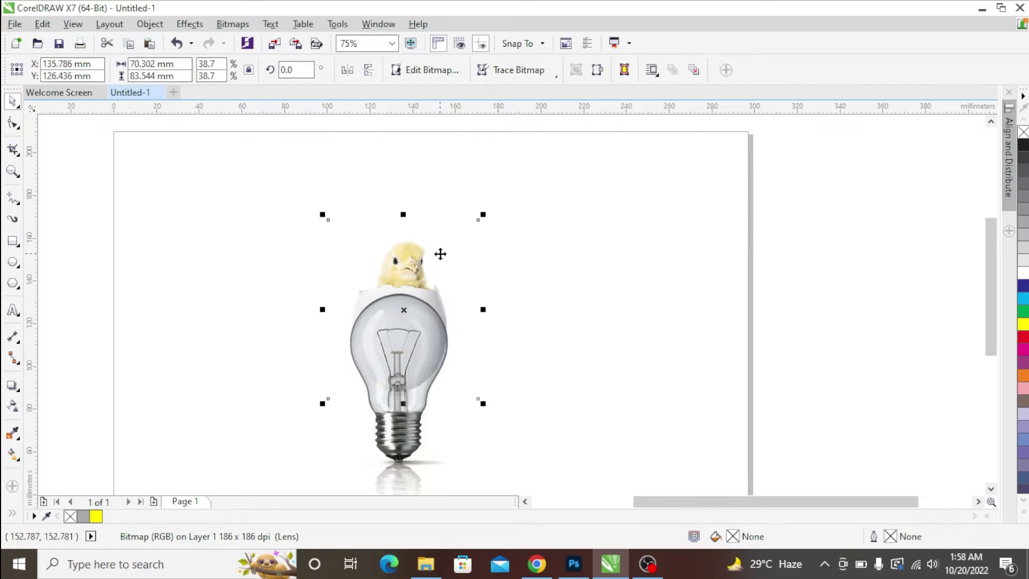
Draw a rectangle over the chick and egg top, then trim the bulb with it.
left_click(13, 240)
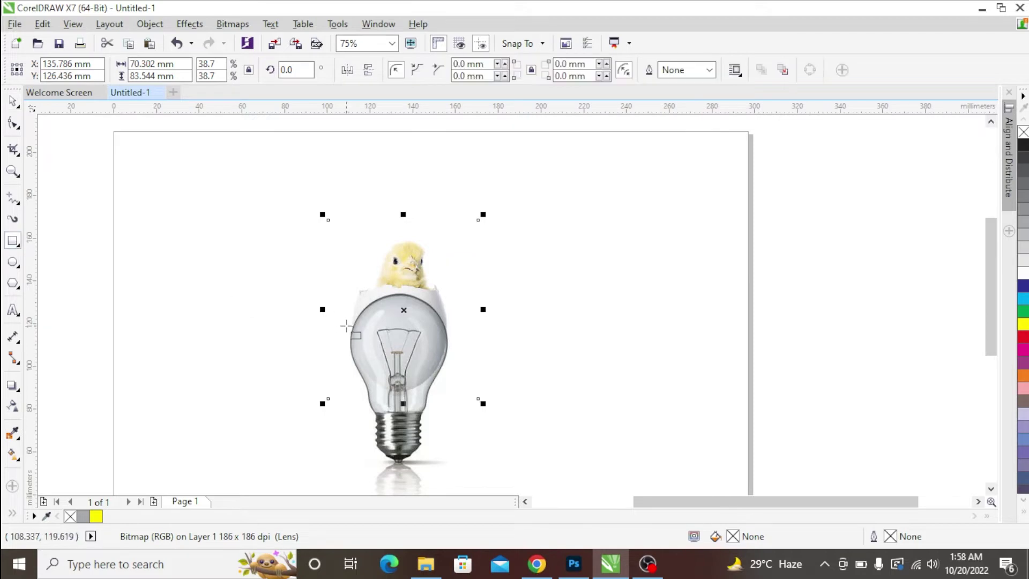
left_click_drag(286, 315, 518, 314)
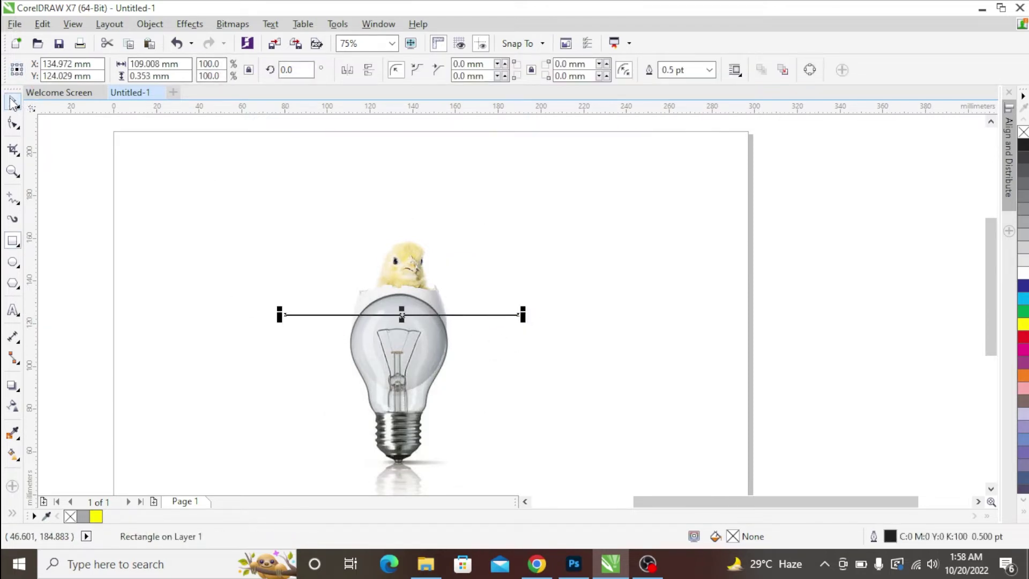
left_click_drag(401, 315, 378, 202)
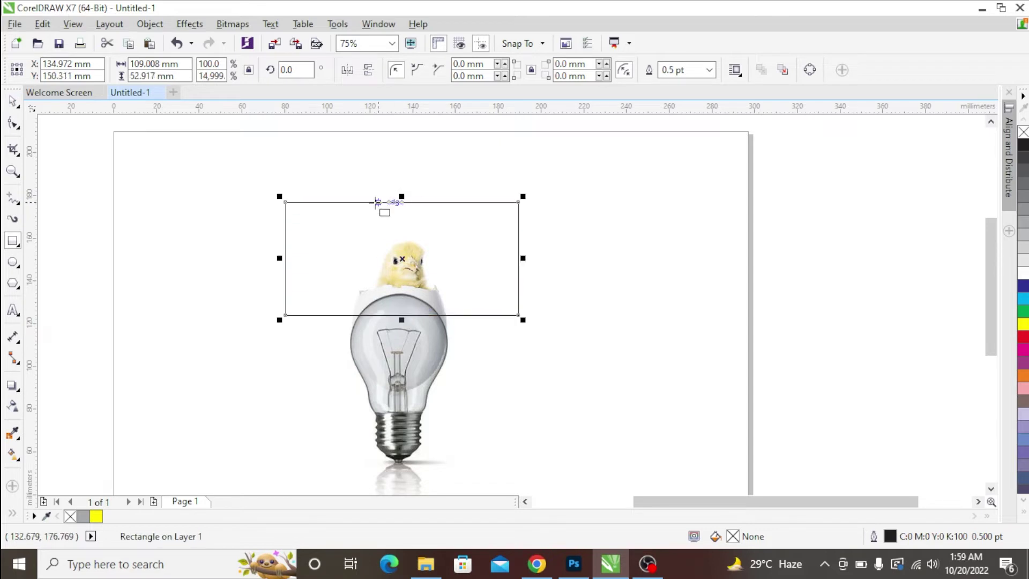
left_click(12, 102)
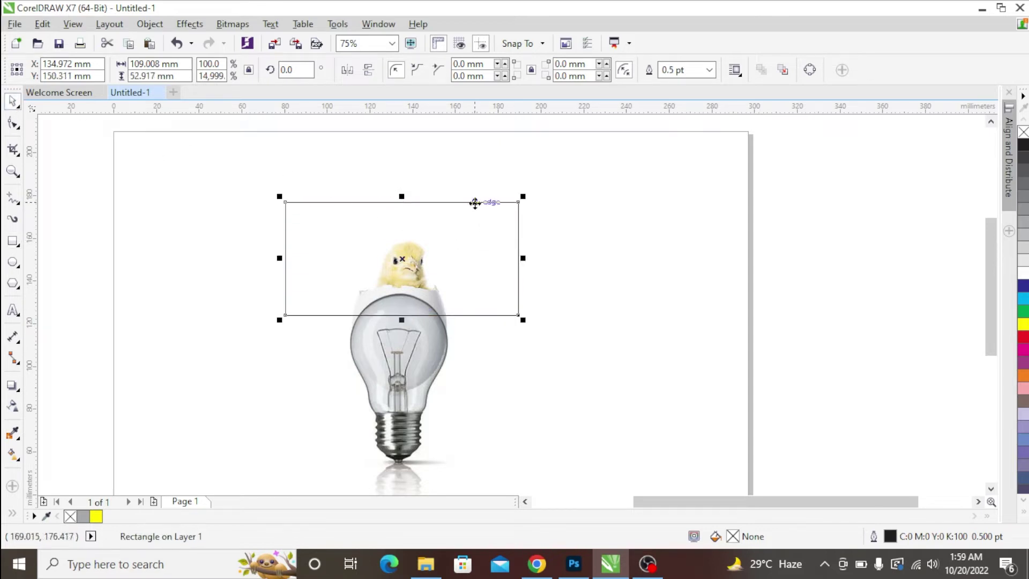
left_click_drag(475, 203, 476, 220)
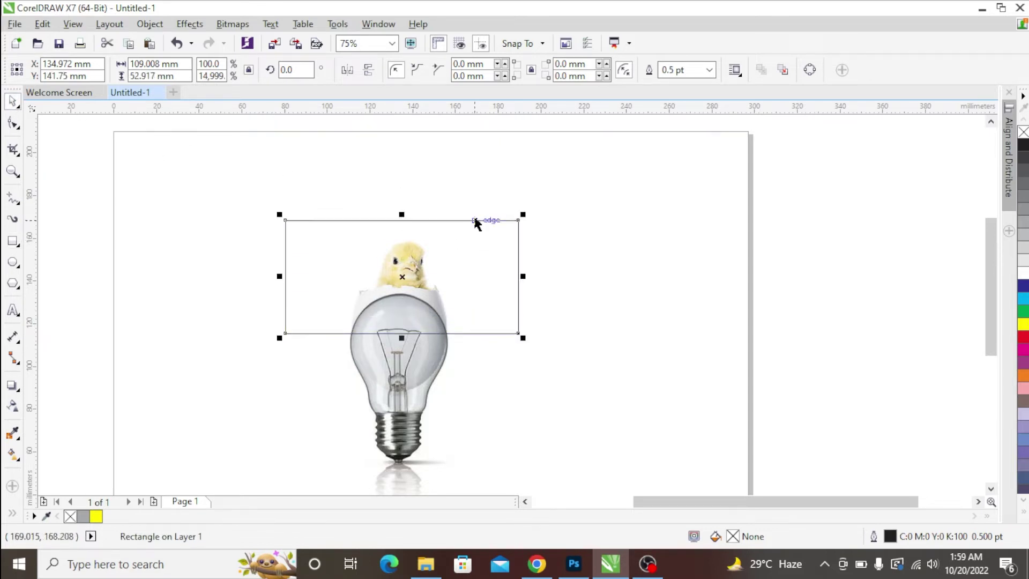
left_click(402, 458, "shift")
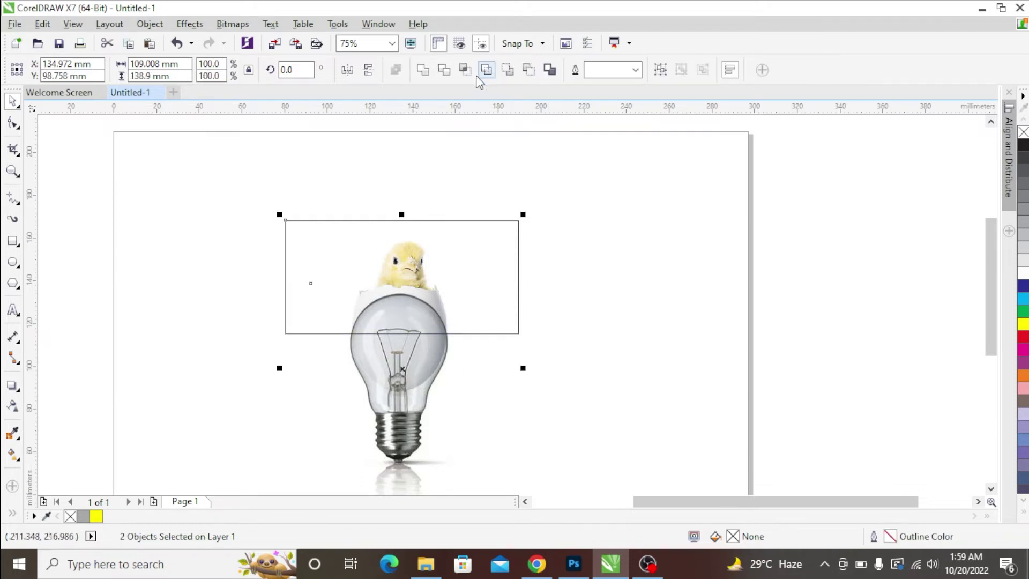
left_click(444, 71)
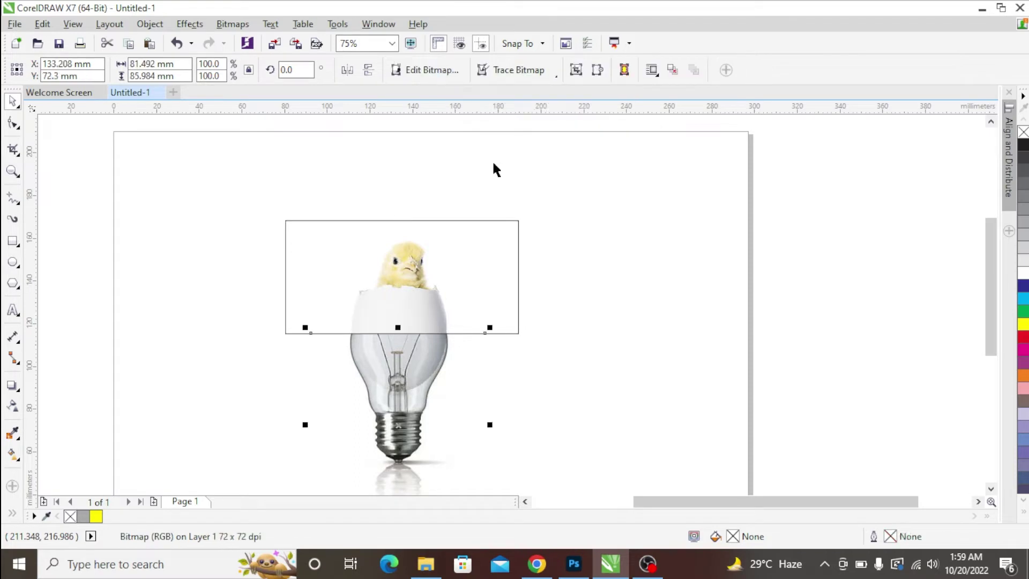
Move the rectangle down across the bulb's glass and intersect it with the bulb image.
left_click(486, 217)
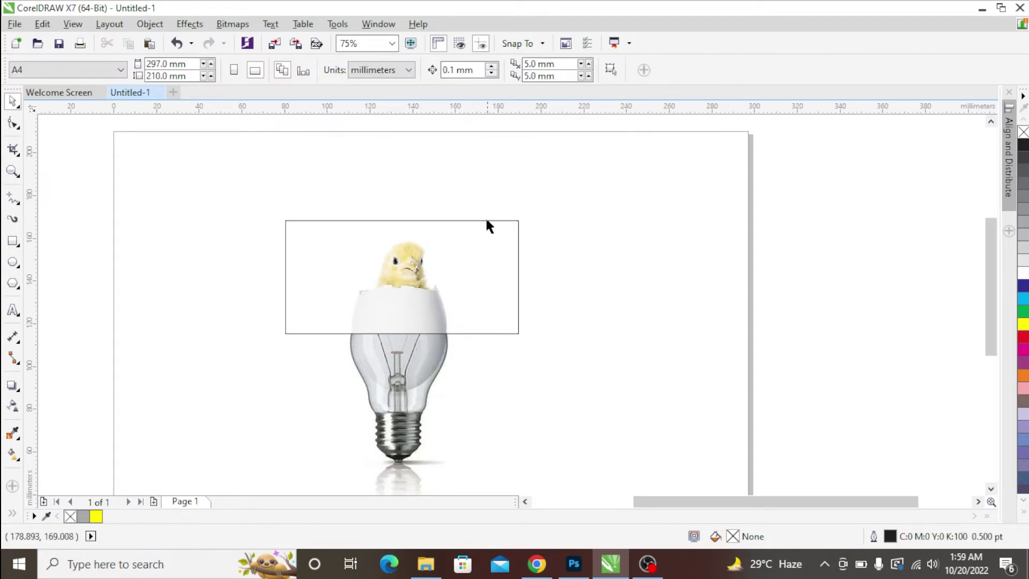
left_click(405, 217)
left_click_drag(403, 219, 402, 415)
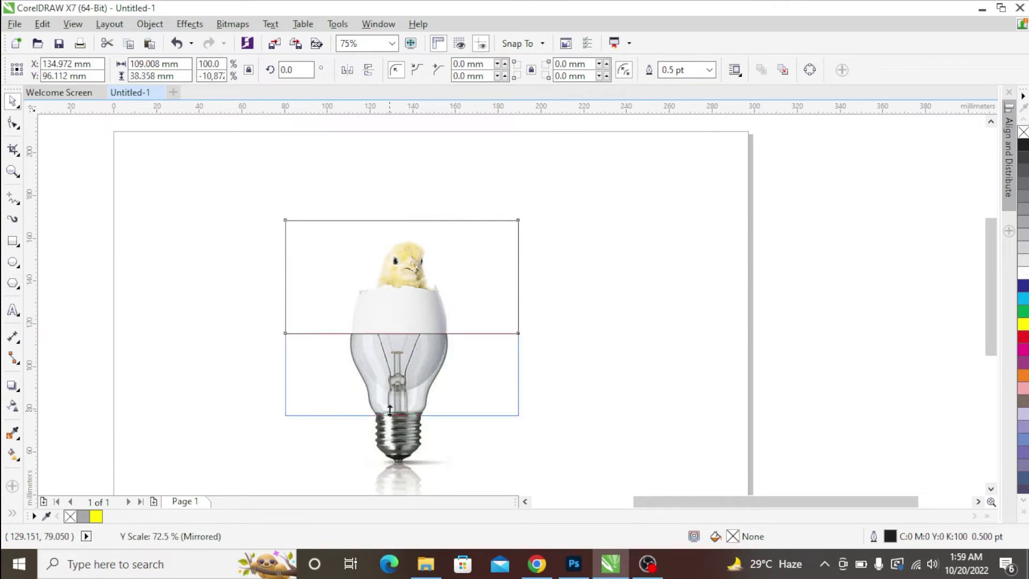
left_click(410, 273, "shift")
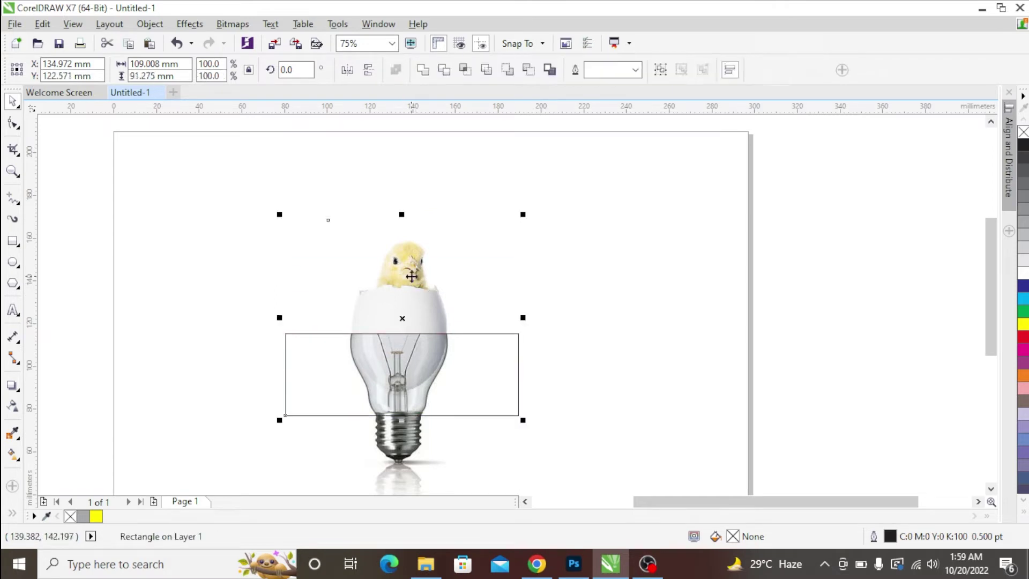
left_click(446, 72)
left_click(627, 313)
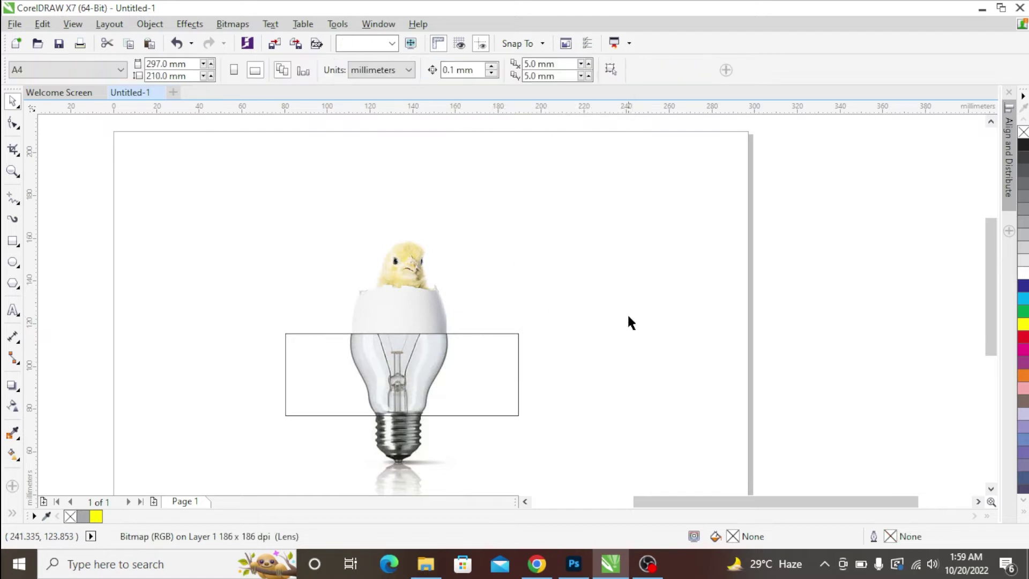
Reshape the rectangle into a page-wide strip at the shell rim, then extend it to a half-page rectangle.
left_click(466, 336)
left_click(423, 416)
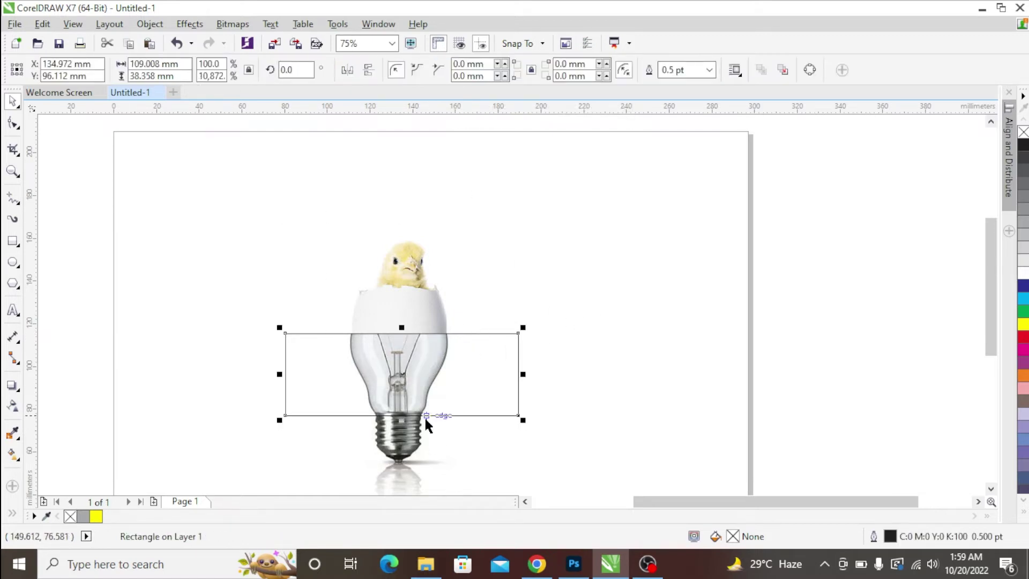
left_click_drag(412, 417, 418, 335)
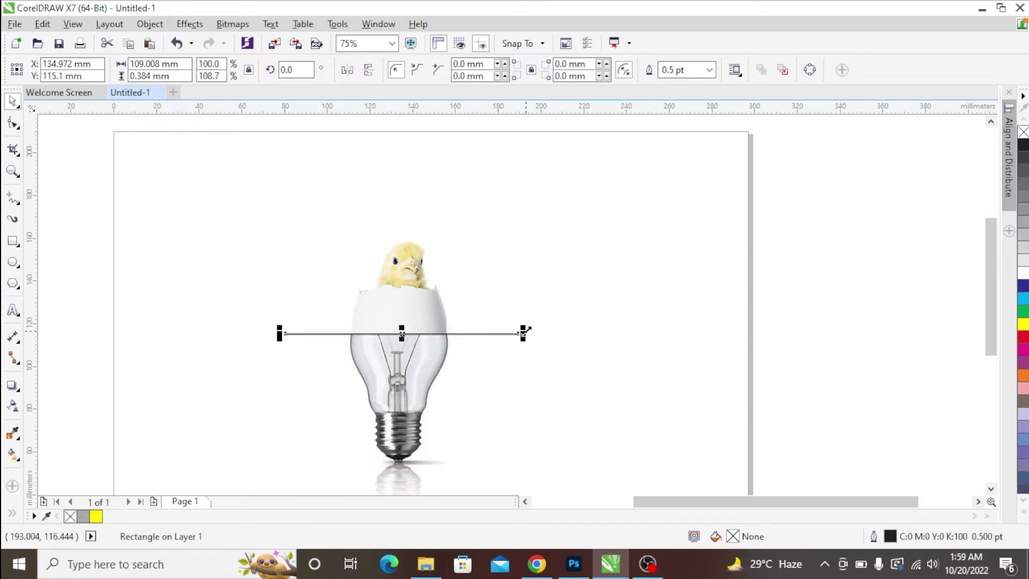
left_click_drag(522, 334, 753, 366)
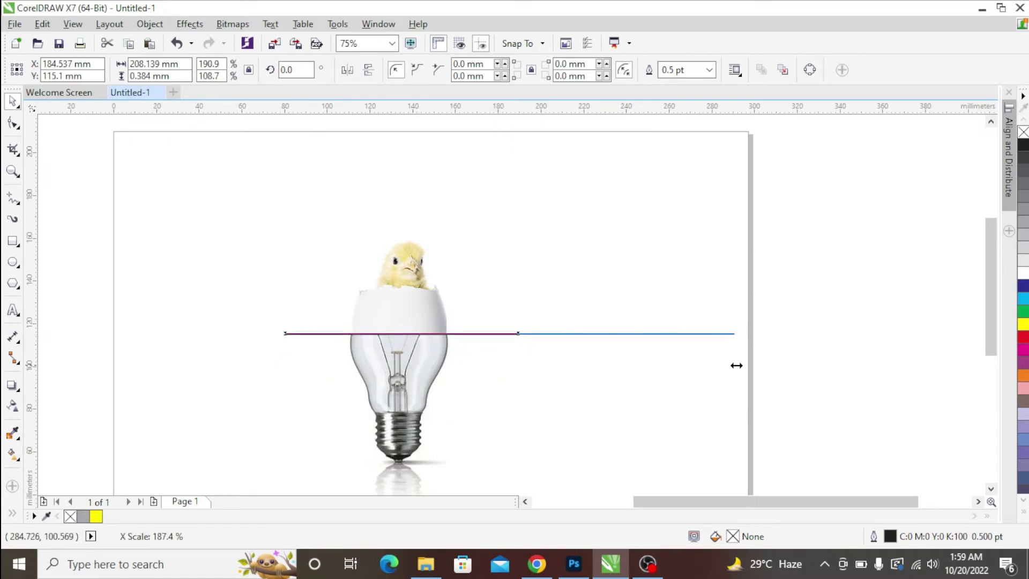
left_click_drag(751, 369, 751, 369)
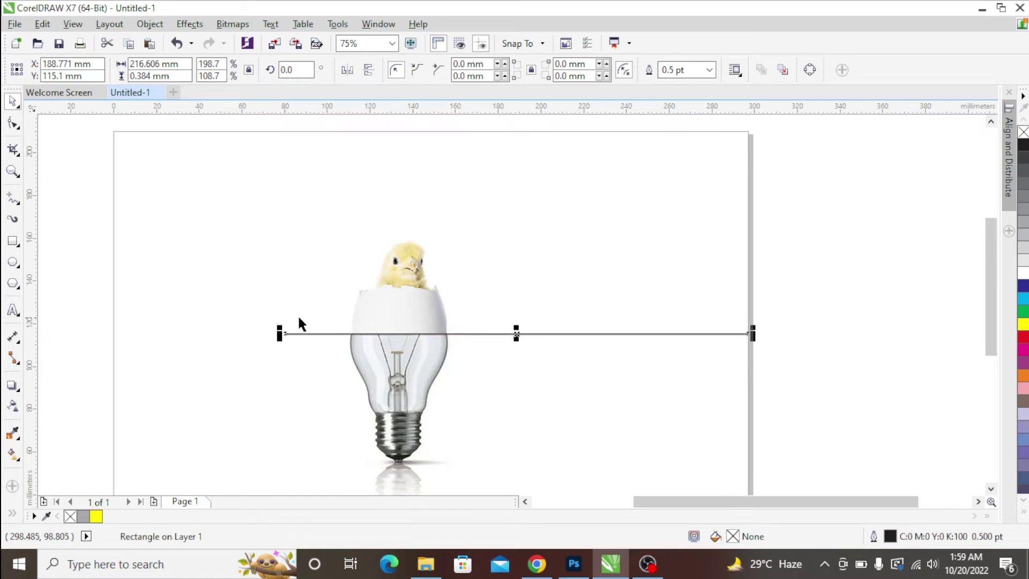
left_click_drag(279, 335, 108, 357)
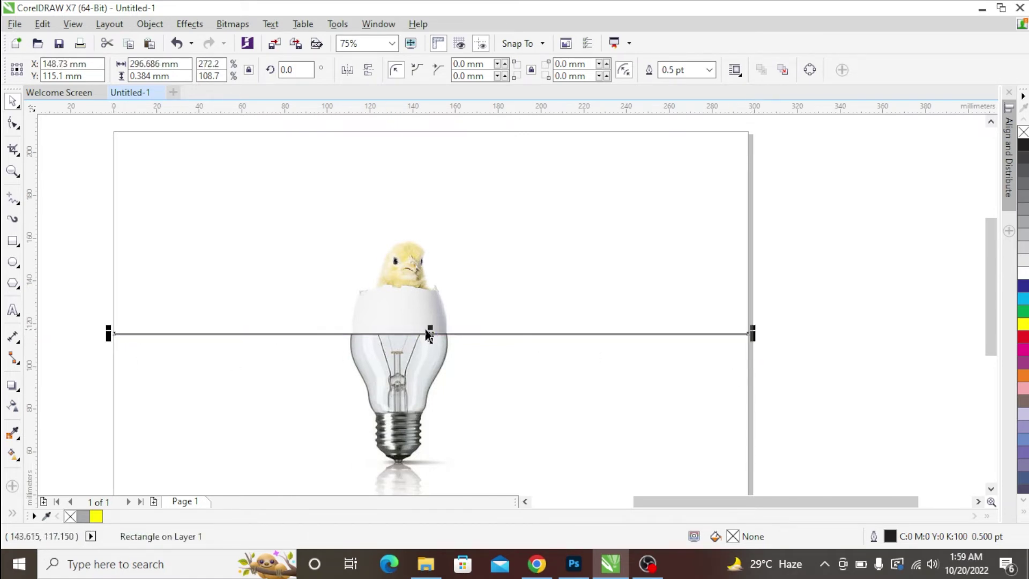
mouse_move(429, 332)
left_mouse_down()
mouse_move(440, 126)
mouse_move(480, 413)
mouse_move(462, 386)
left_mouse_up()
scroll(445, 377, "down", 2)
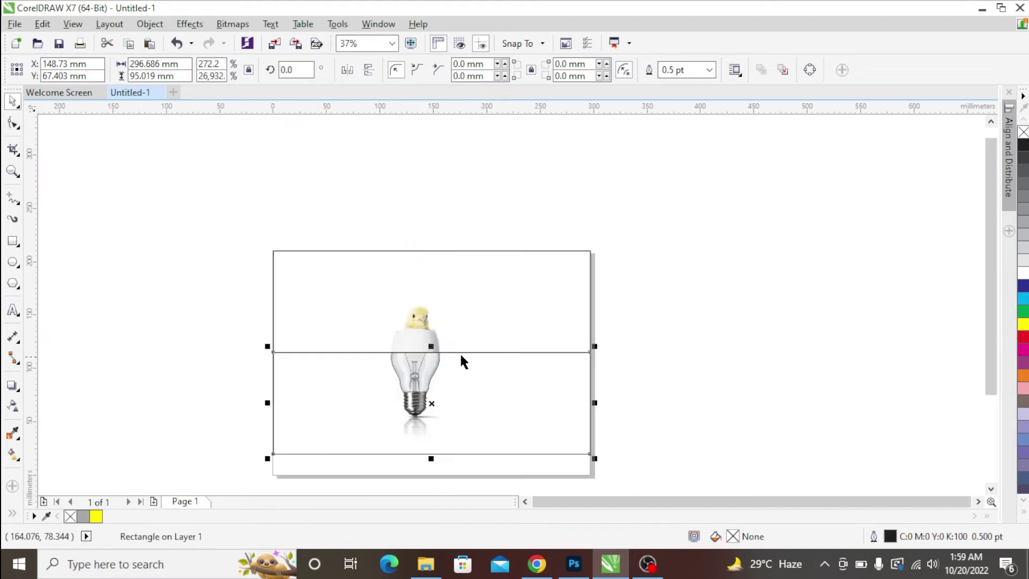
Select both images and both rectangles and move them together slightly lower on the page.
left_click_drag(690, 211, 230, 493)
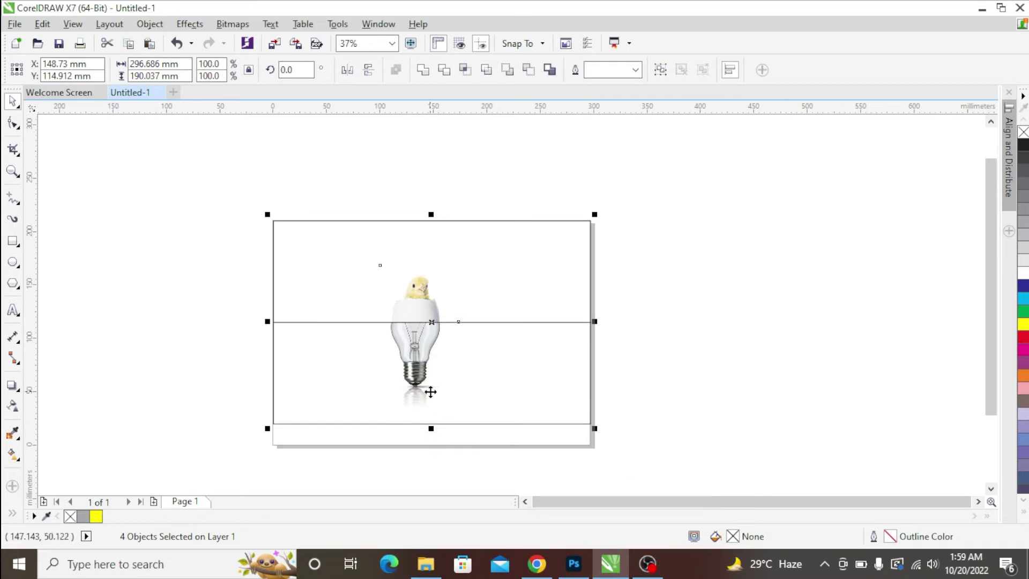
key("Down")
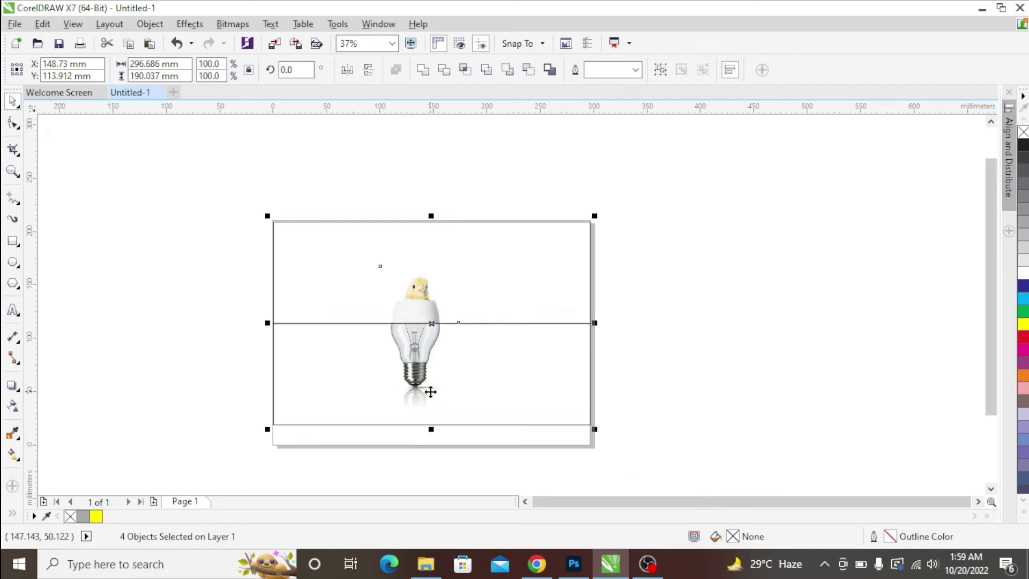
key("ctrl+z")
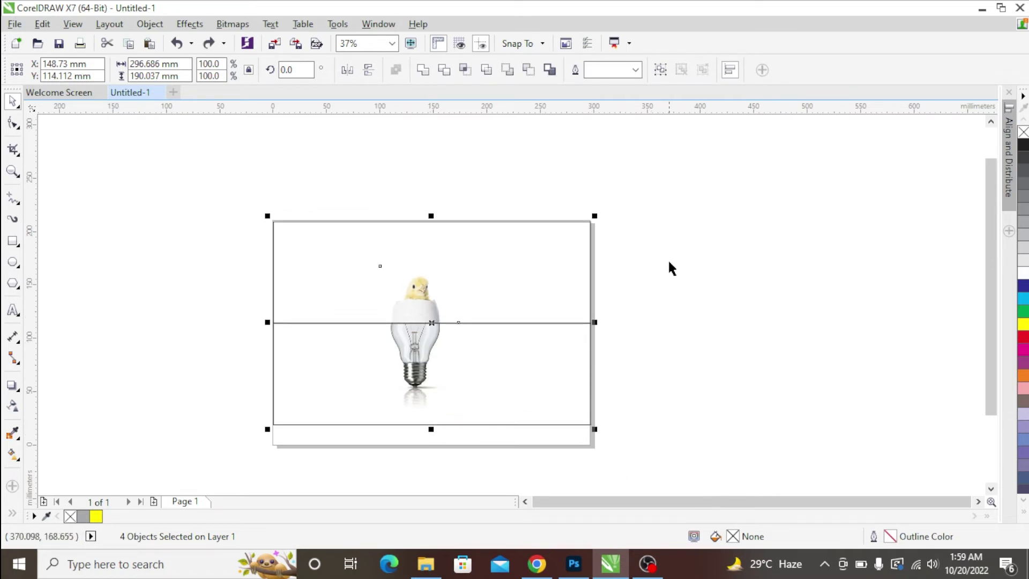
left_click_drag(681, 186, 248, 466)
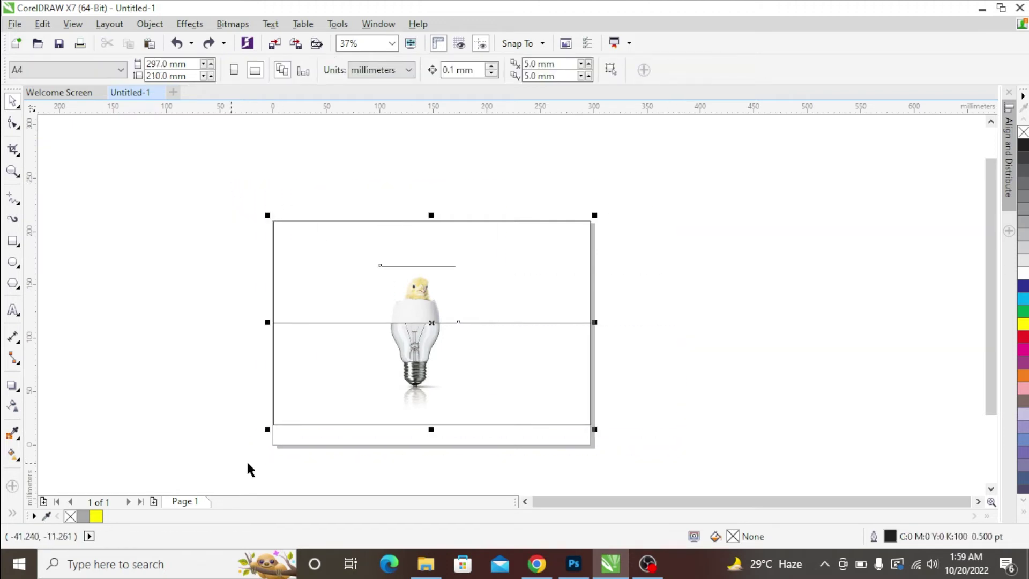
scroll(346, 455, "up", 2)
scroll(347, 455, "down", 2)
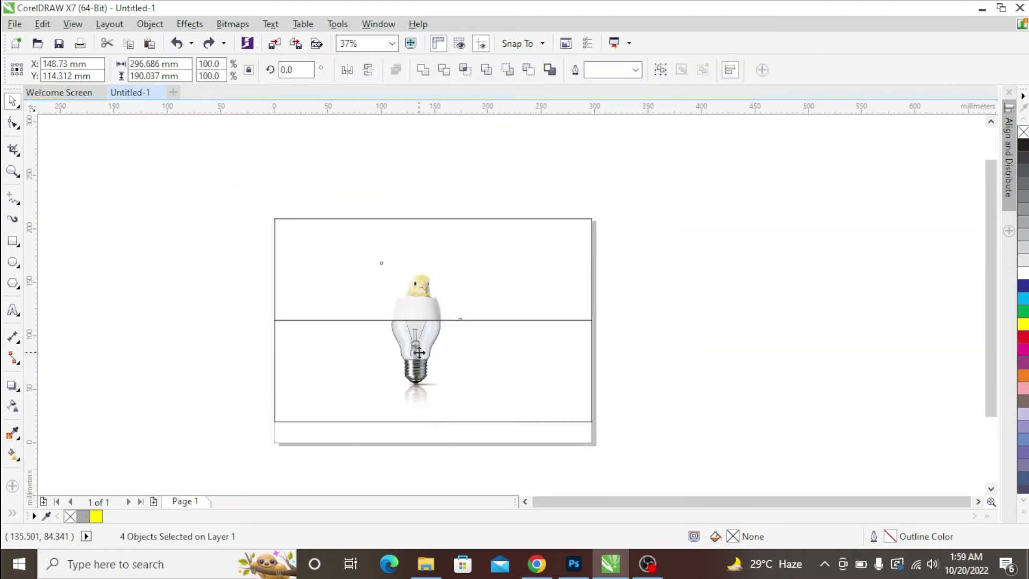
left_click_drag(419, 352, 422, 358)
left_click(629, 310)
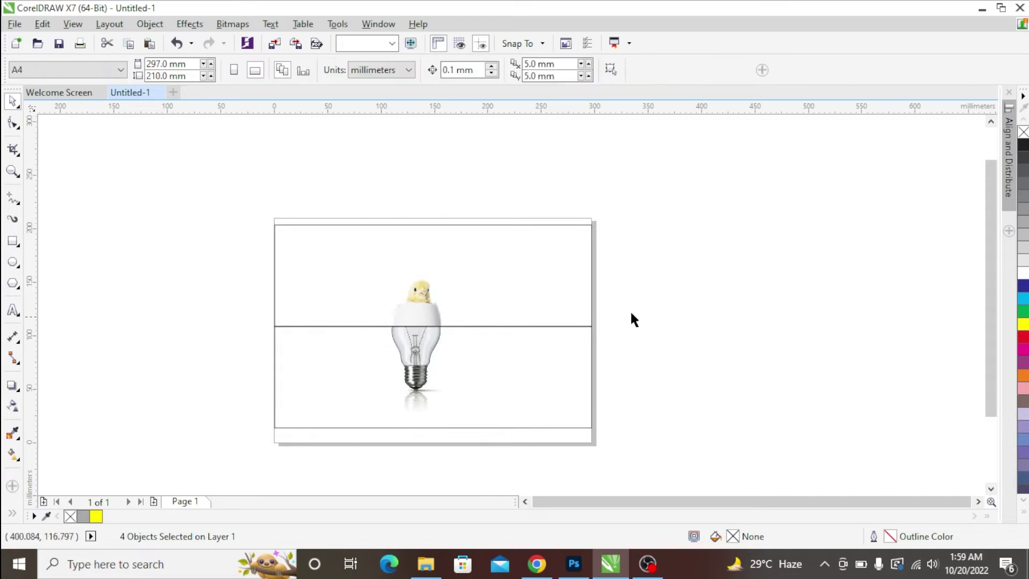
scroll(461, 336, "up", 2)
scroll(462, 341, "down", 2)
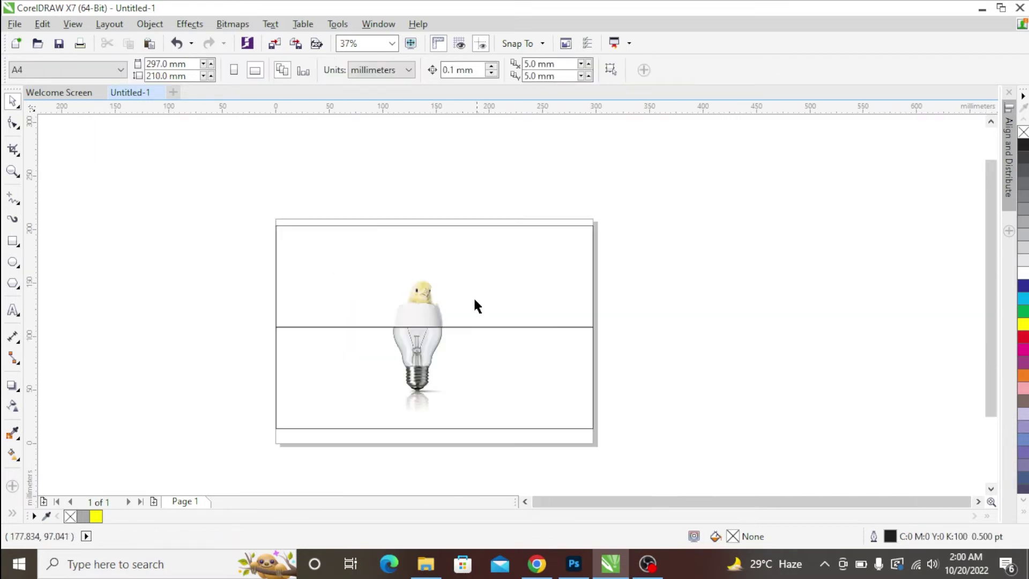
Fill the upper rectangle pink and the lower rectangle orange.
left_click(465, 225)
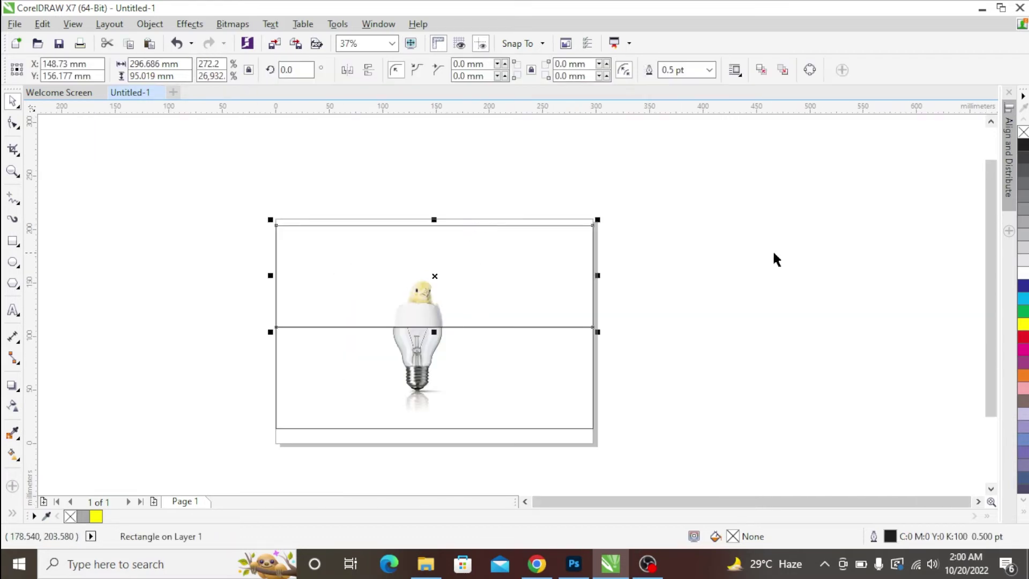
left_click(1023, 389)
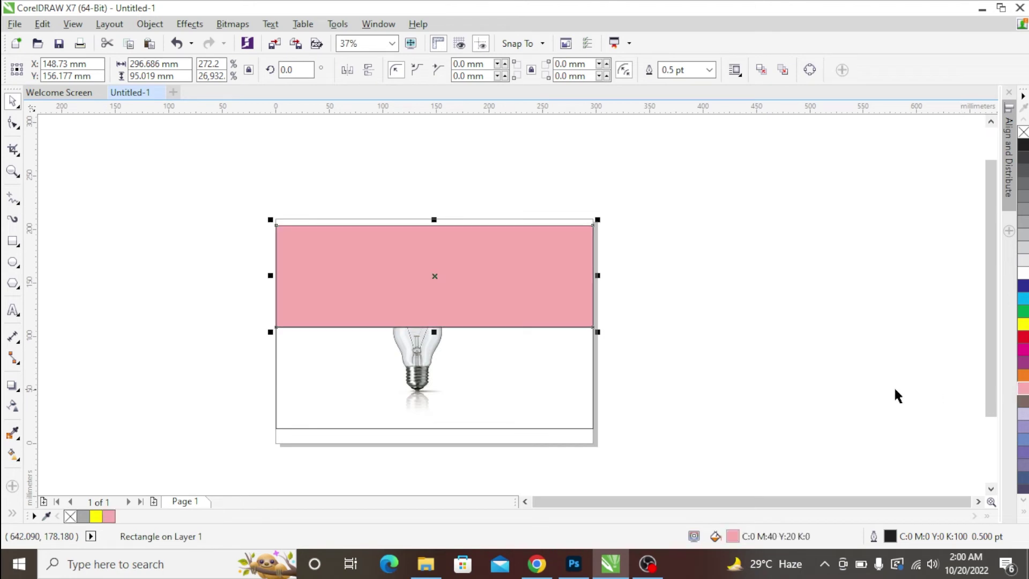
left_click(589, 374)
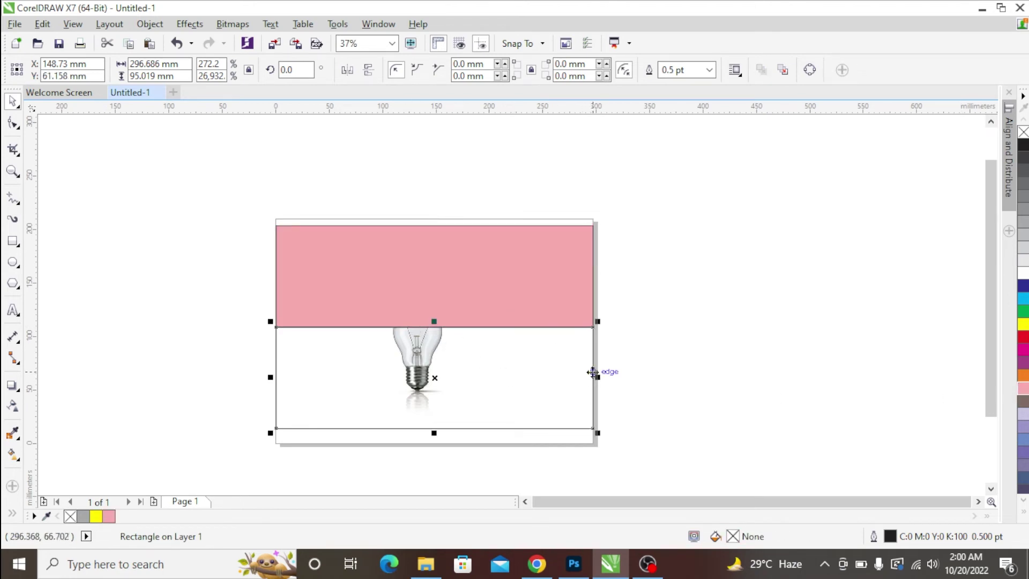
left_click(1023, 375)
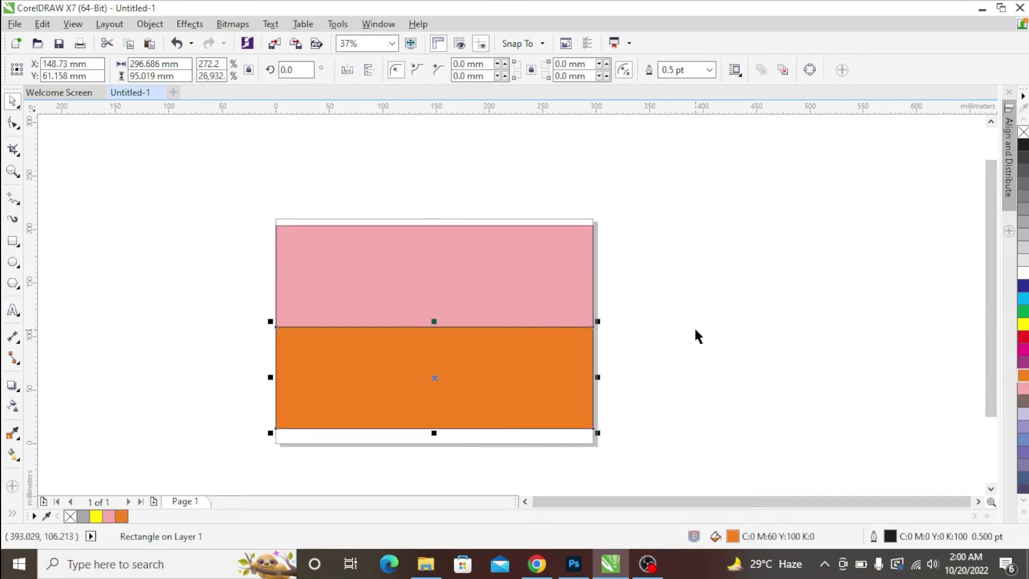
Select both rectangles and remove their outlines.
left_click(693, 326)
left_click(555, 352)
left_click(552, 282, "shift")
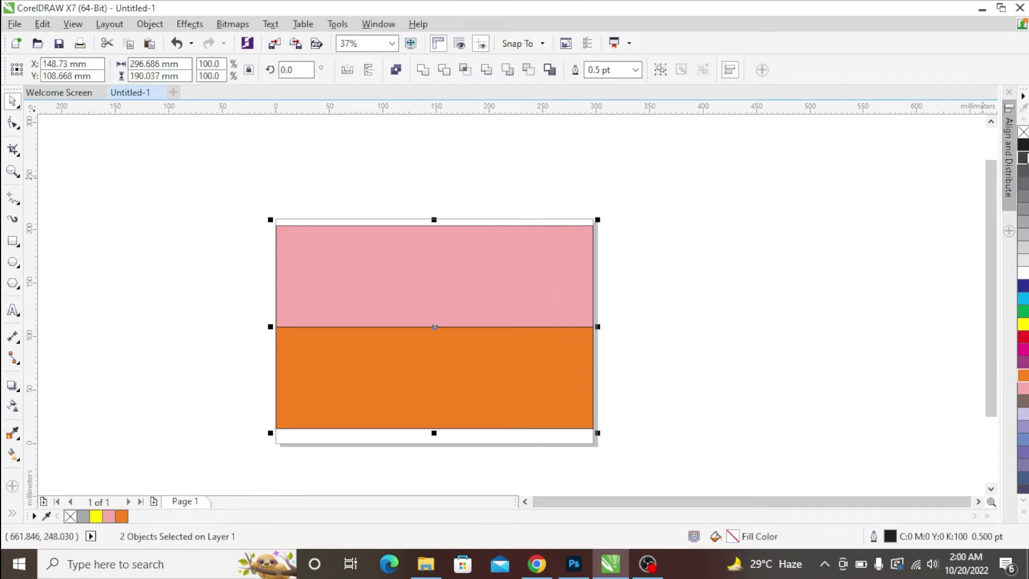
right_click(1022, 131)
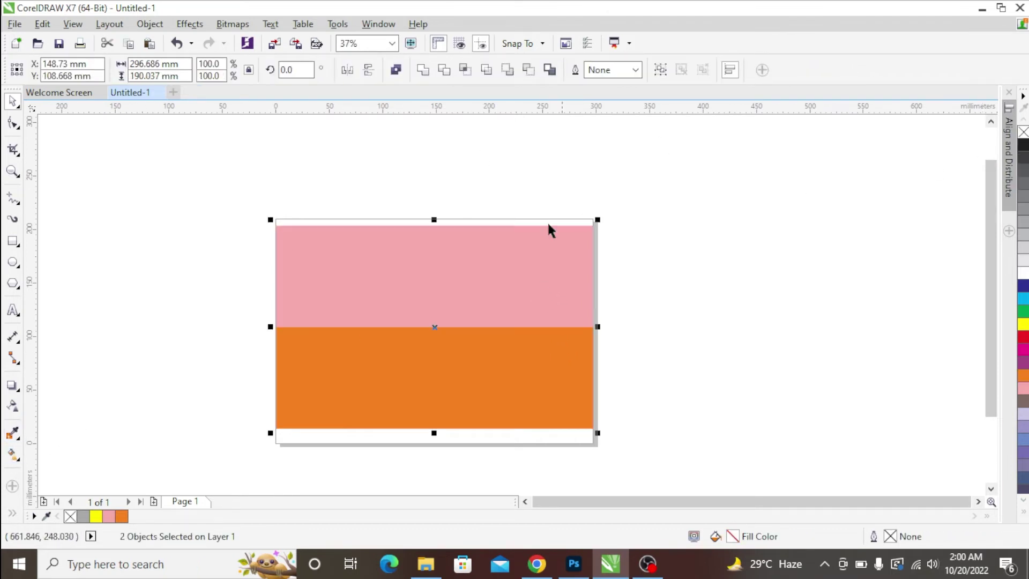
Set the two rectangles' transparency merge mode to Multiply.
left_click(13, 405)
left_click(162, 73)
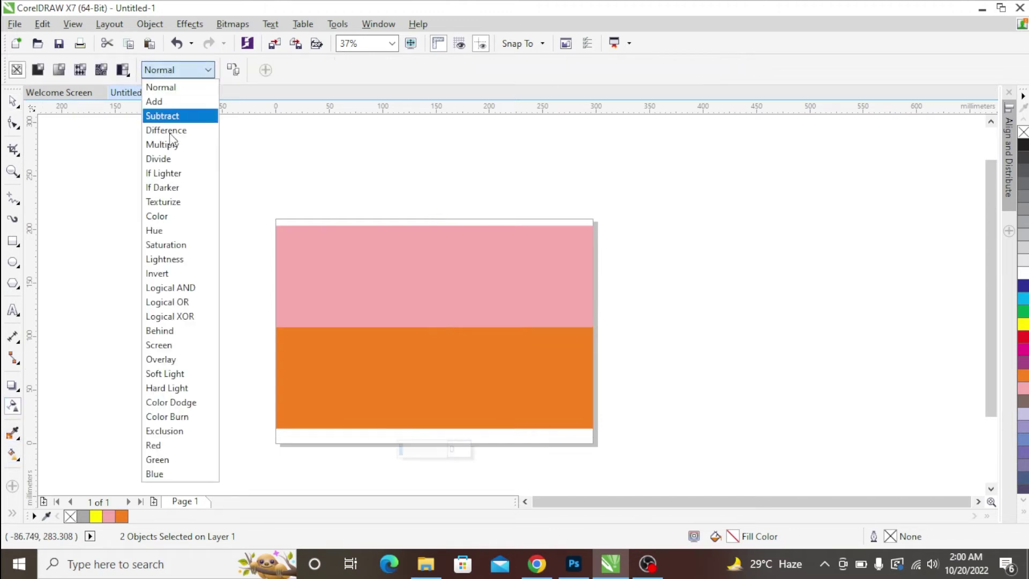
left_click(169, 140)
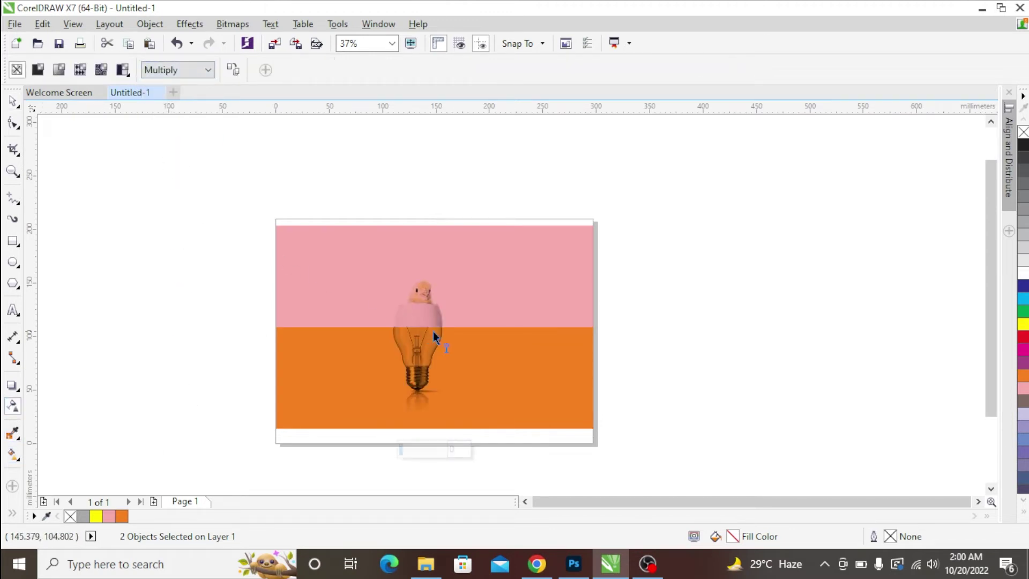
scroll(433, 332, "up", 2)
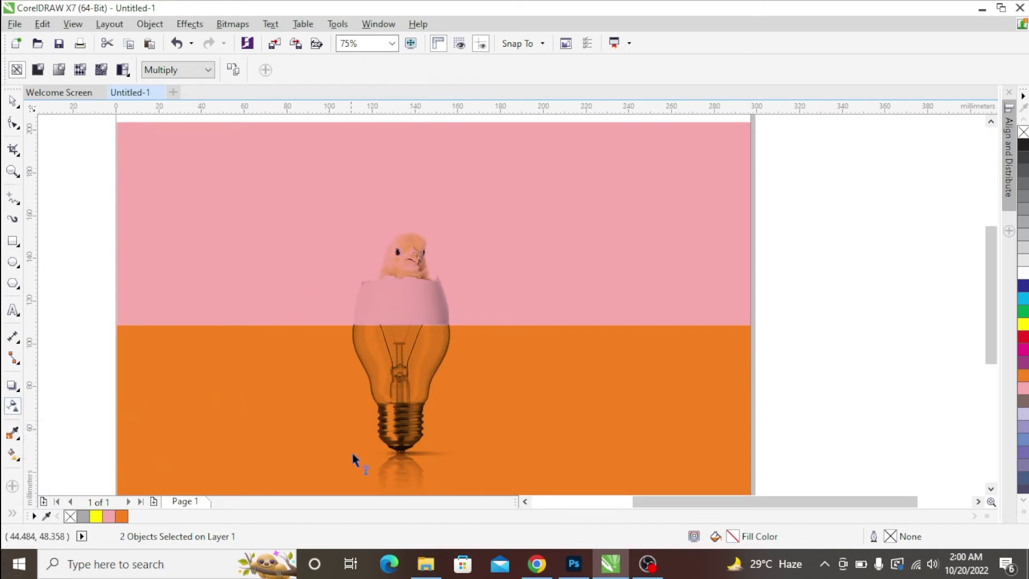
Apply a uniform transparency of 52 to lighten both bands.
left_click(413, 437)
scroll(421, 442, "down", 2)
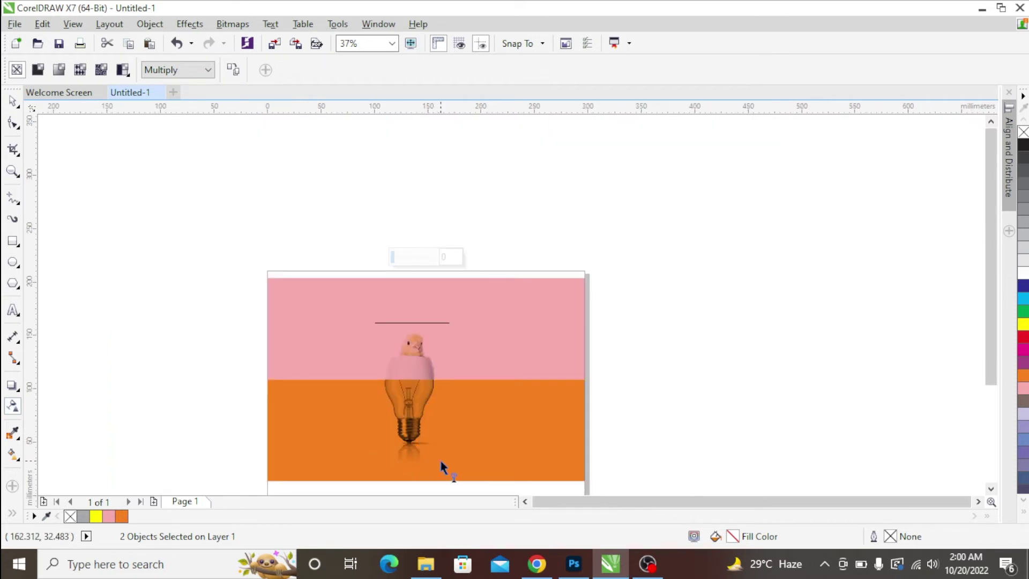
scroll(440, 459, "down", 1)
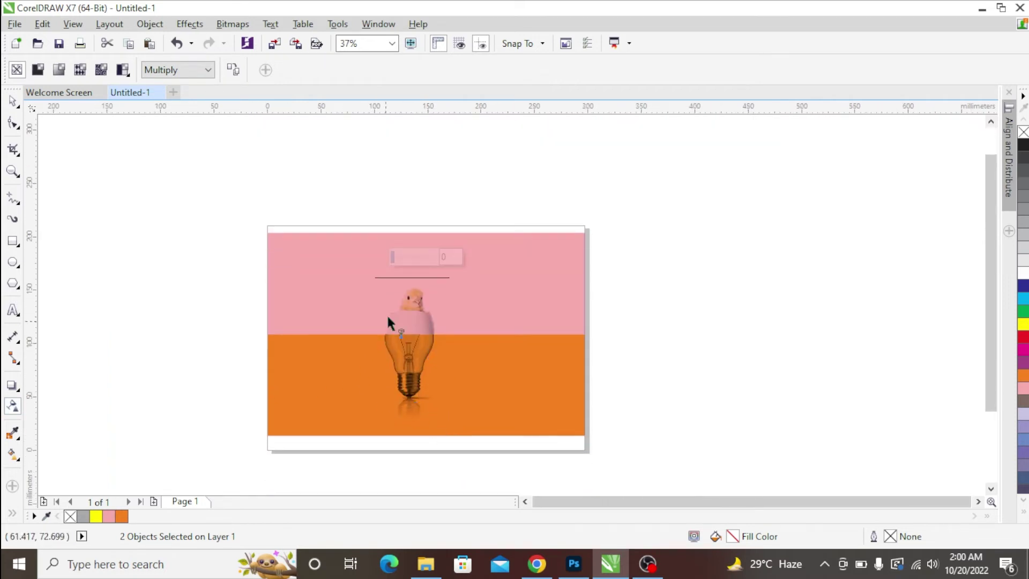
left_click(413, 257)
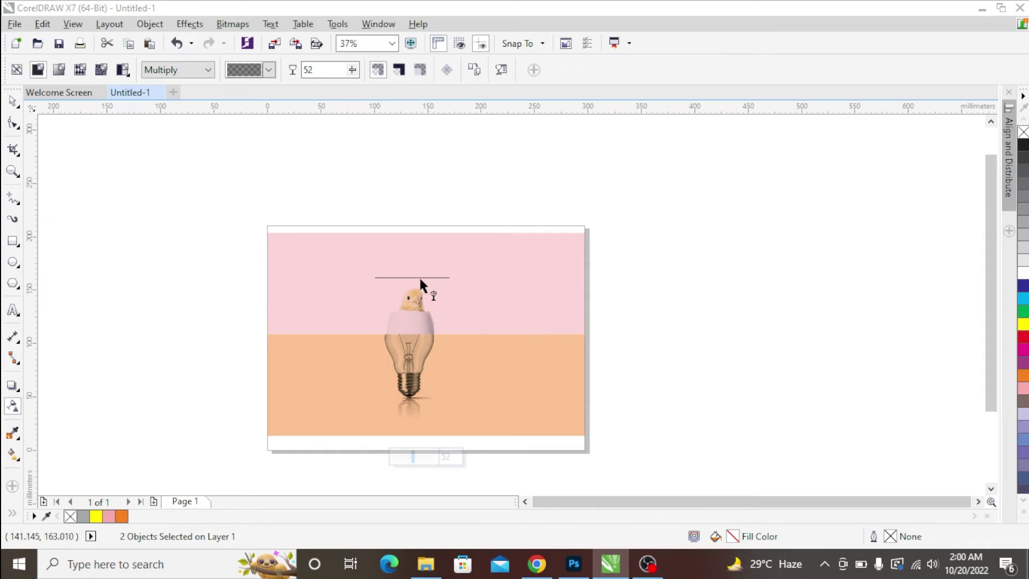
scroll(420, 301, "up", 2)
scroll(420, 301, "down", 2)
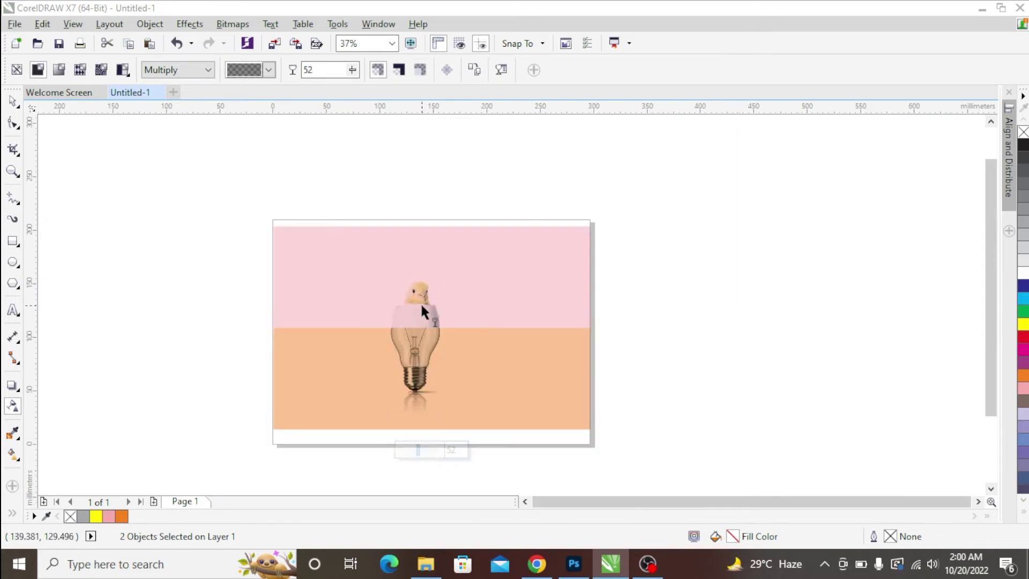
left_click(667, 286)
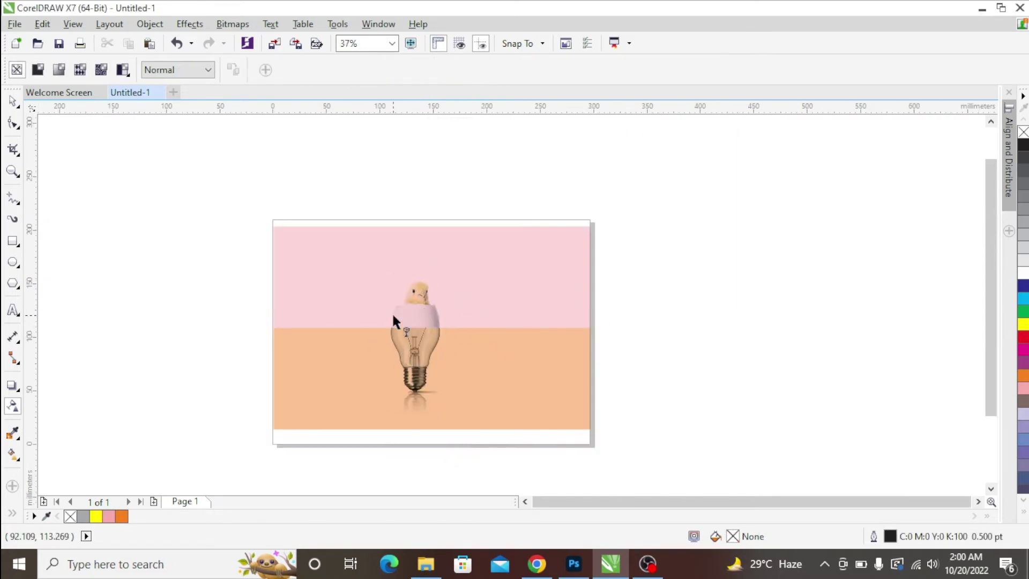
scroll(428, 388, "up", 2)
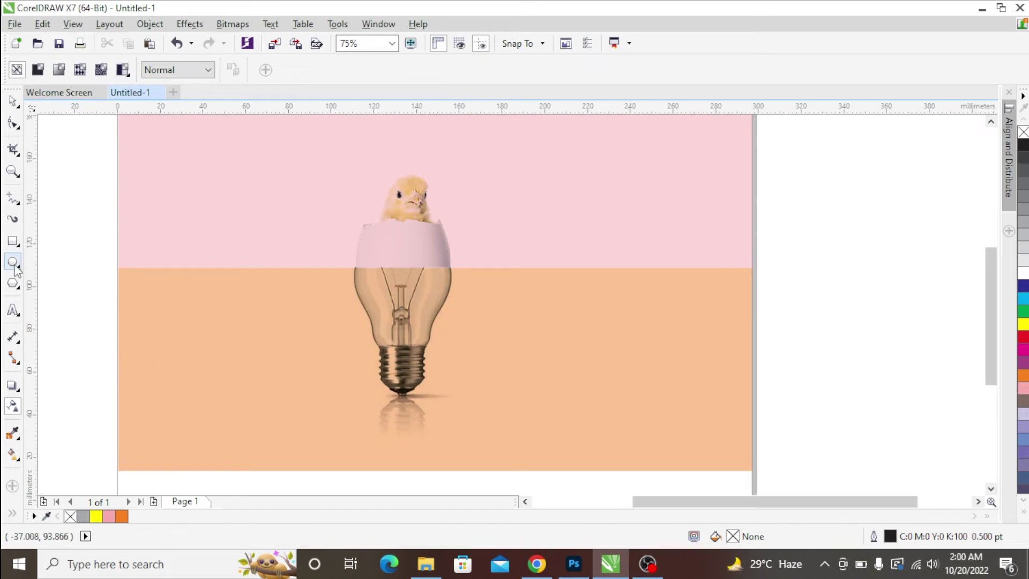
left_click(13, 241)
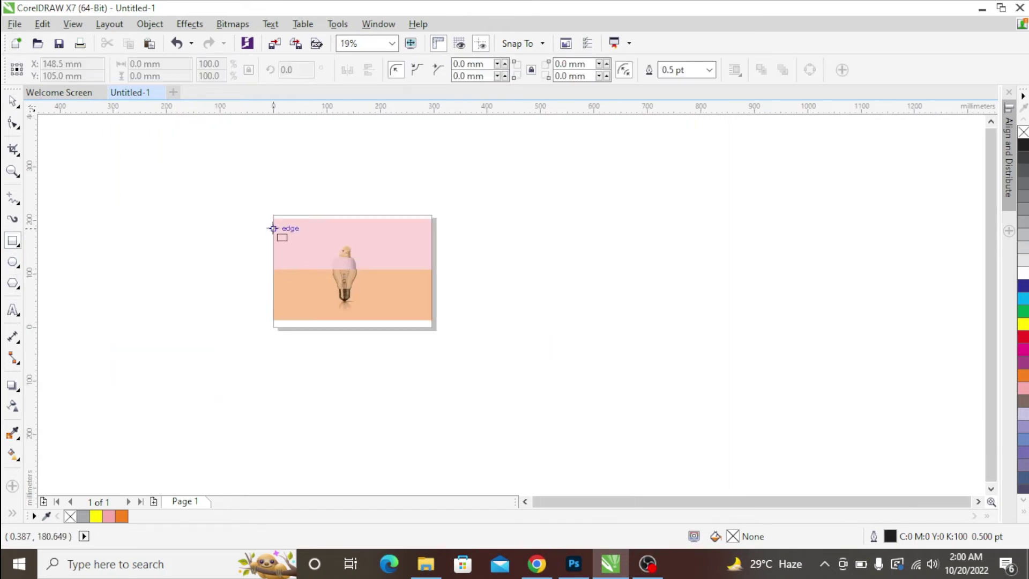
Draw a page-sized rectangle and give it an elliptical fountain fill.
mouse_move(274, 218)
left_mouse_down()
mouse_move(404, 313)
mouse_move(432, 320)
left_mouse_up()
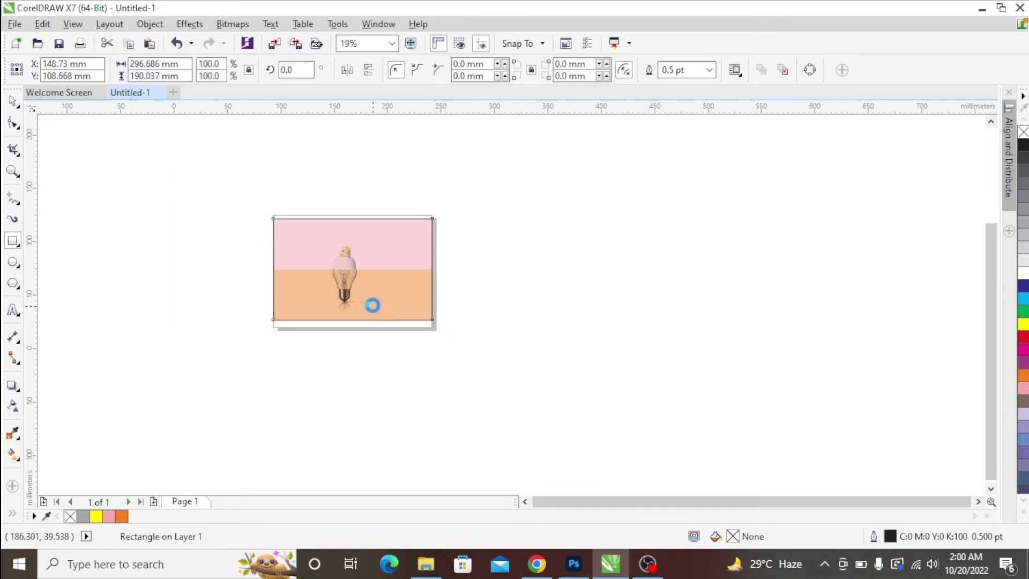
scroll(372, 304, "up", 4)
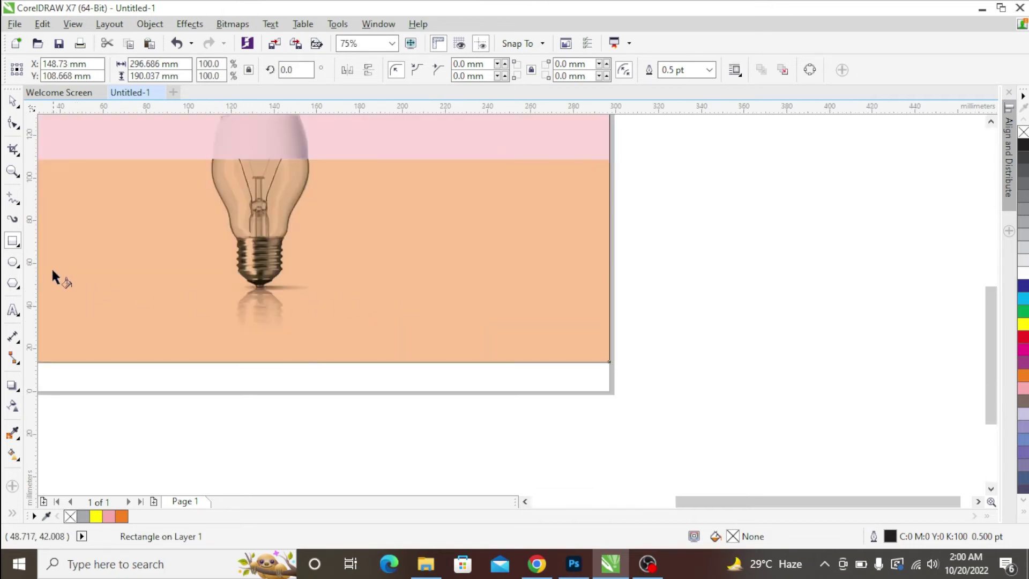
key("g")
left_click(59, 69)
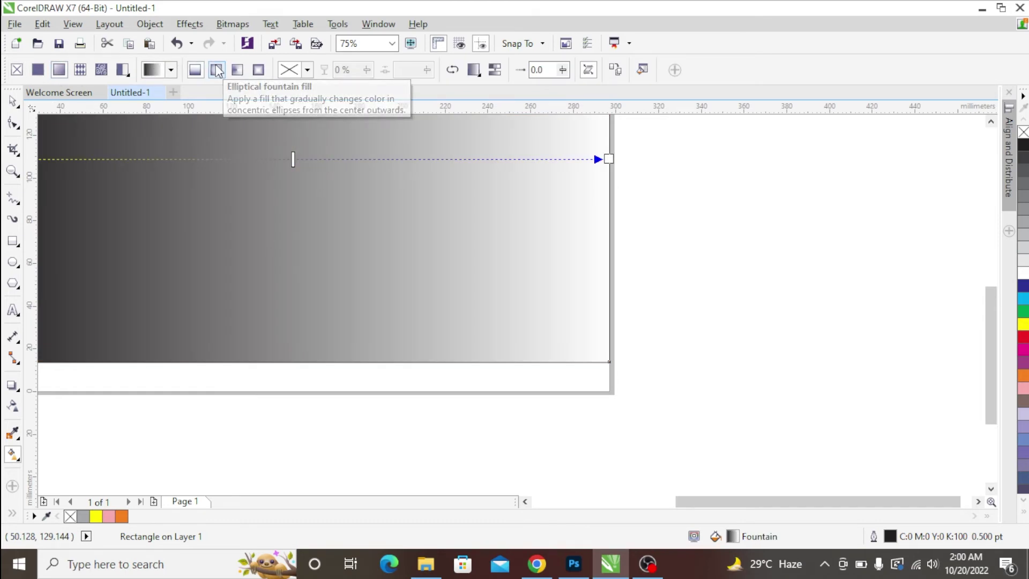
left_click(217, 71)
scroll(416, 236, "down", 4)
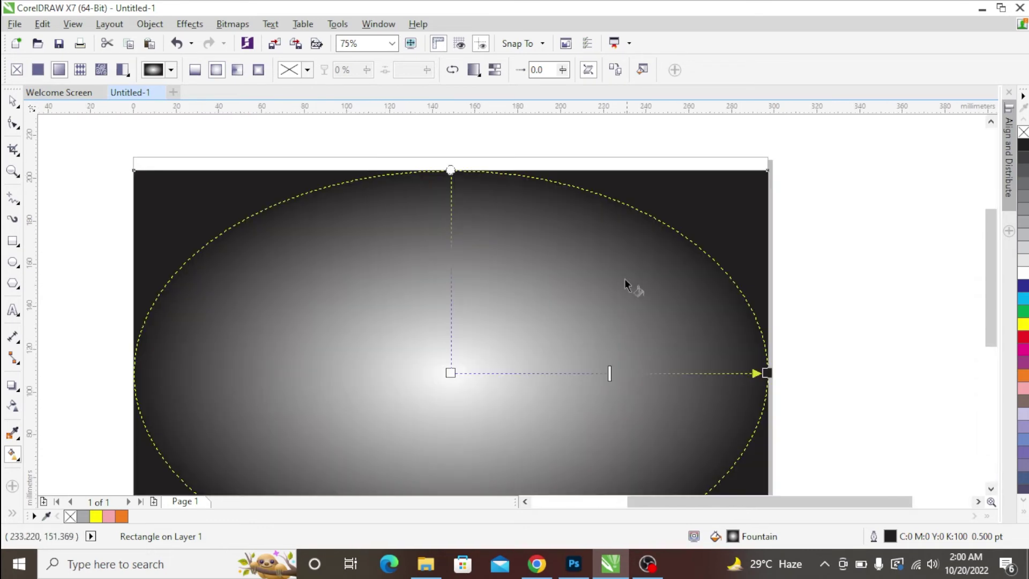
scroll(565, 301, "down", 2)
Set the gradient's outer colour stop to light blue.
left_click(692, 324)
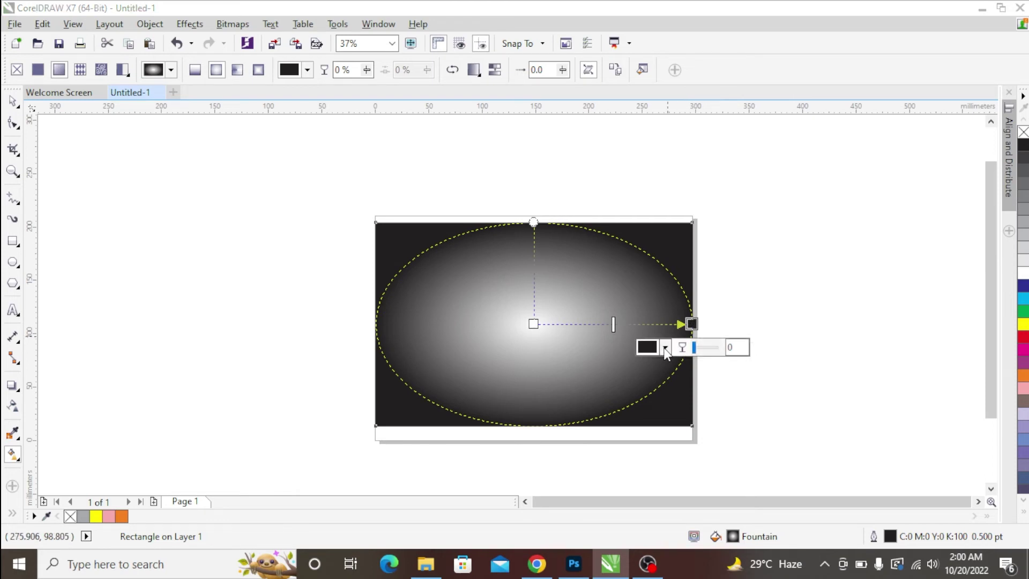
left_click(665, 348)
left_click(701, 382)
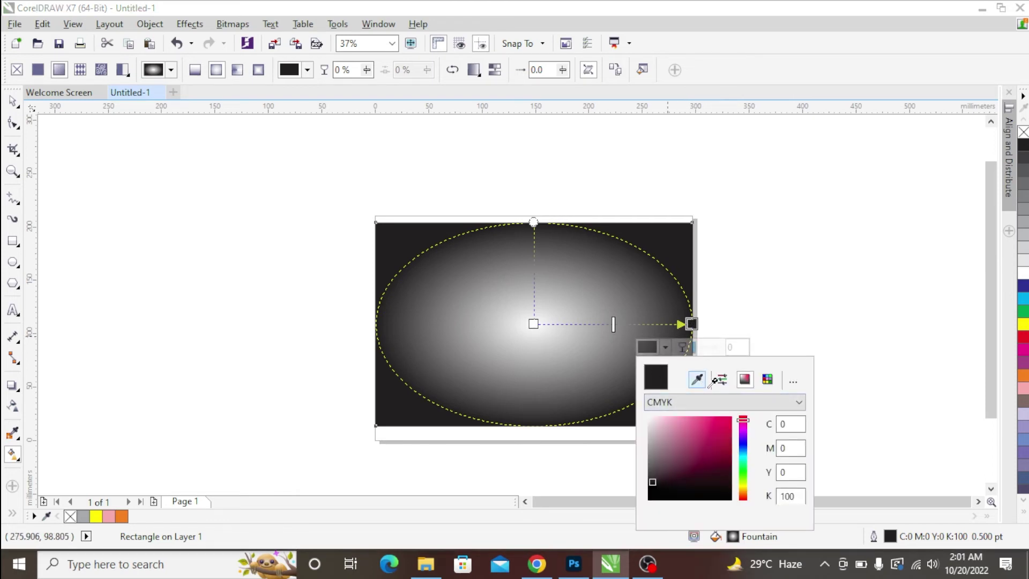
left_click(672, 420)
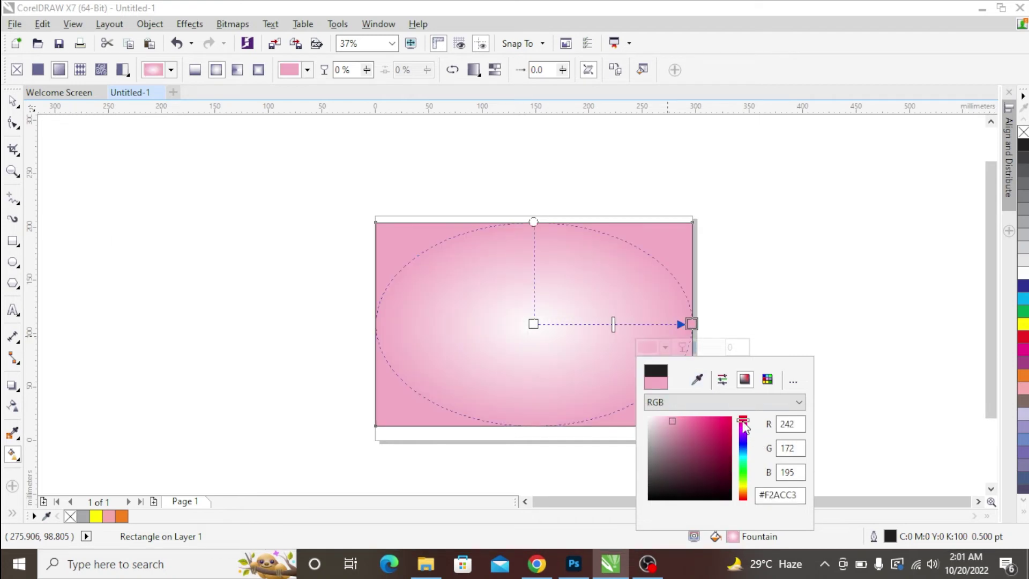
left_click_drag(742, 421, 743, 451)
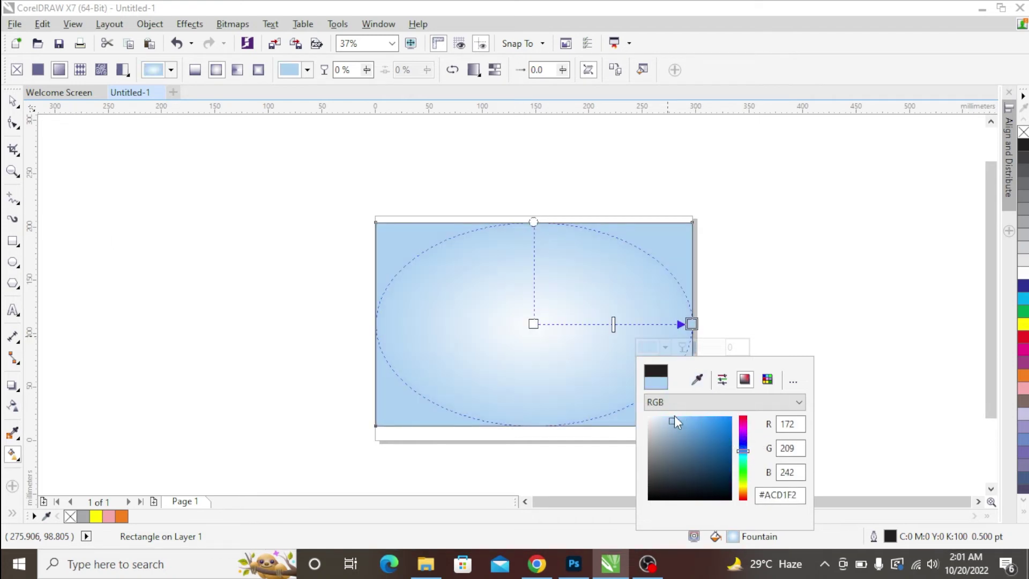
left_click(17, 111)
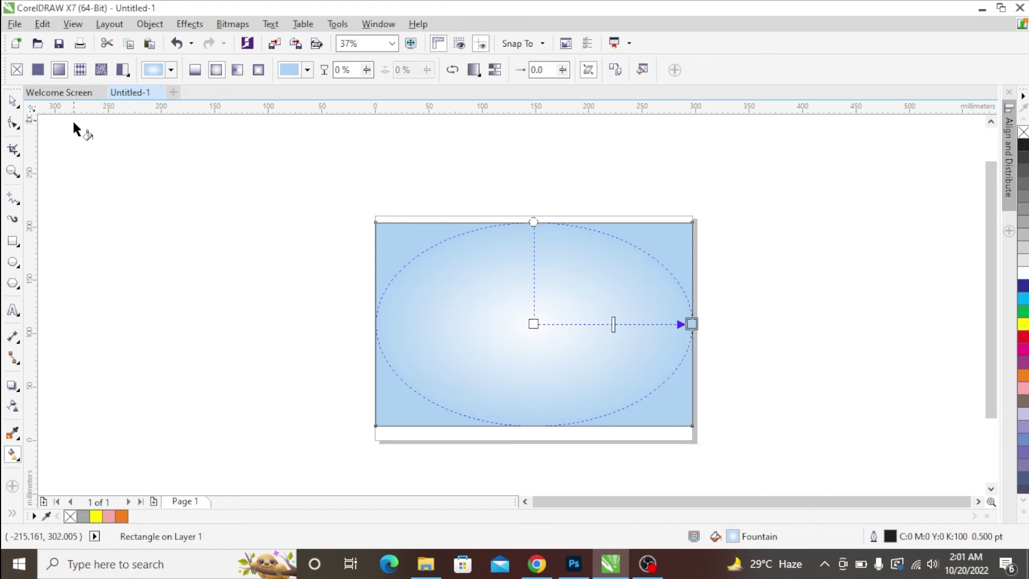
left_click(12, 101)
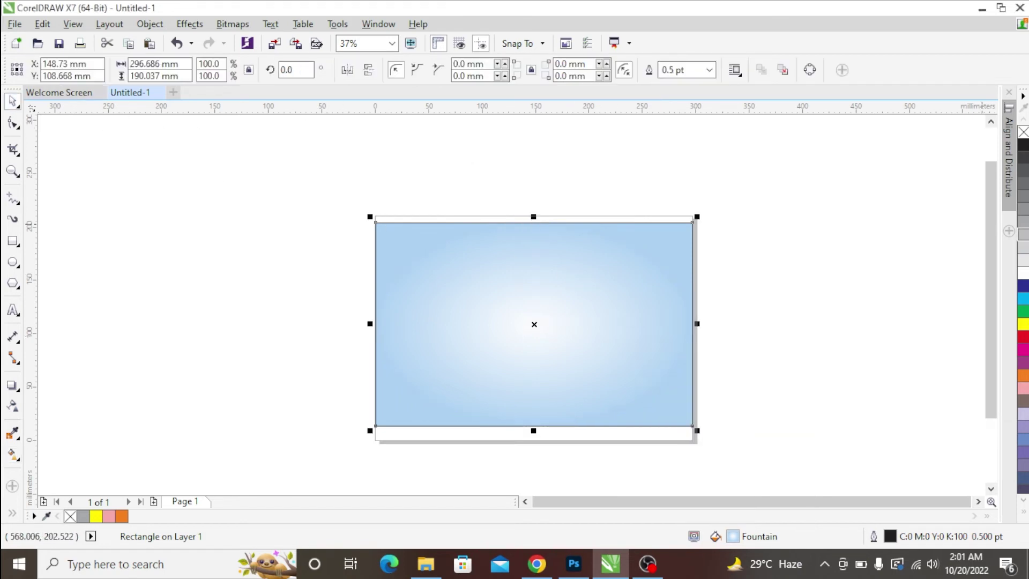
Remove the blue rectangle's outline and try the Overlay transparency merge mode.
right_click(1024, 132)
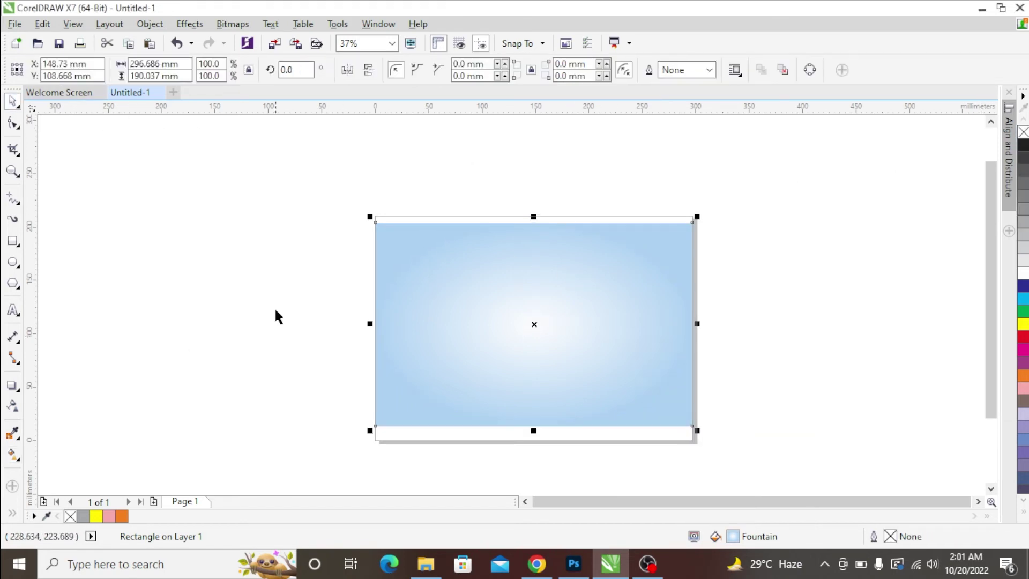
left_click(13, 405)
left_click(176, 69)
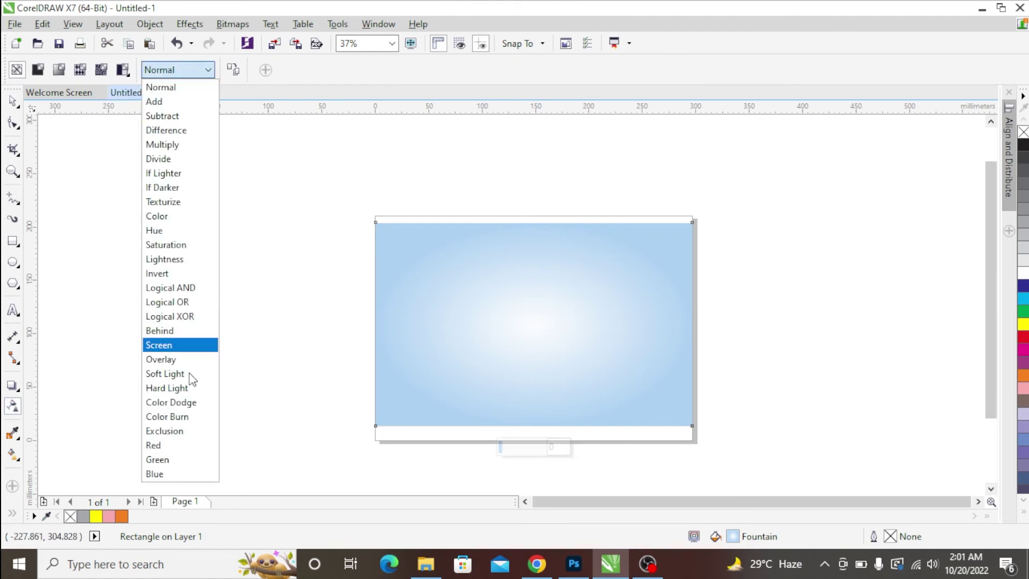
left_click(160, 362)
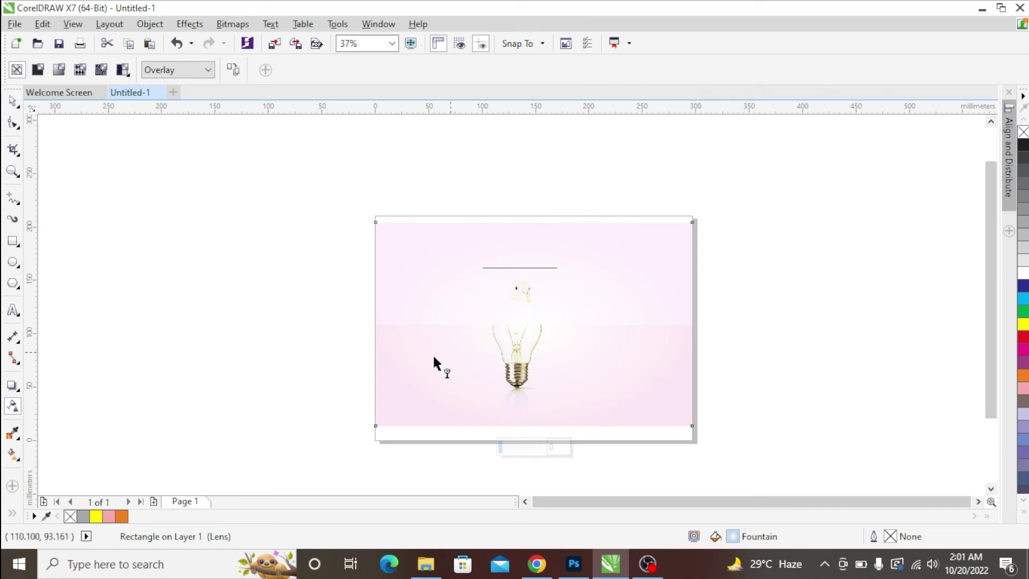
scroll(557, 337, "up", 4)
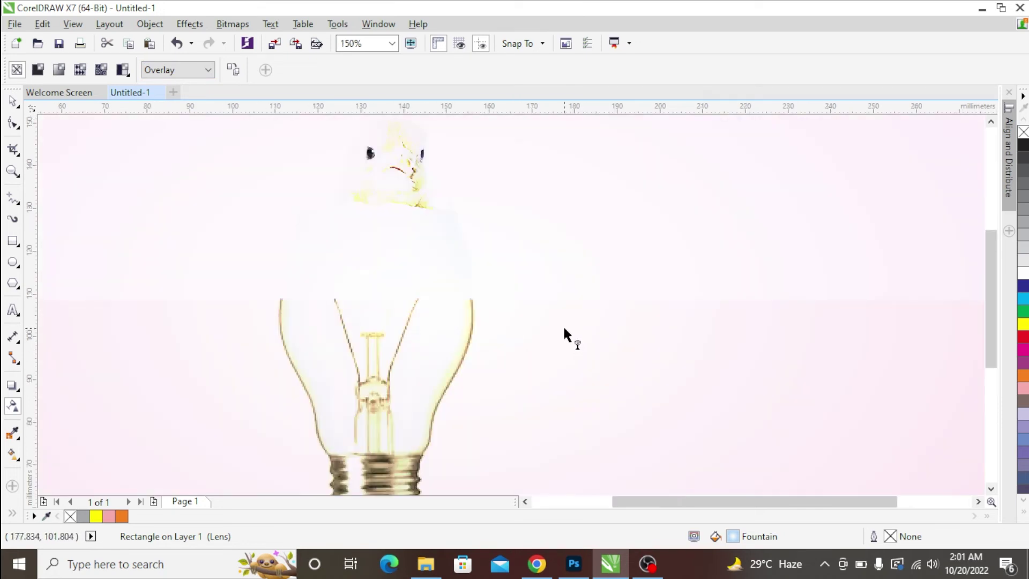
scroll(564, 329, "down", 4)
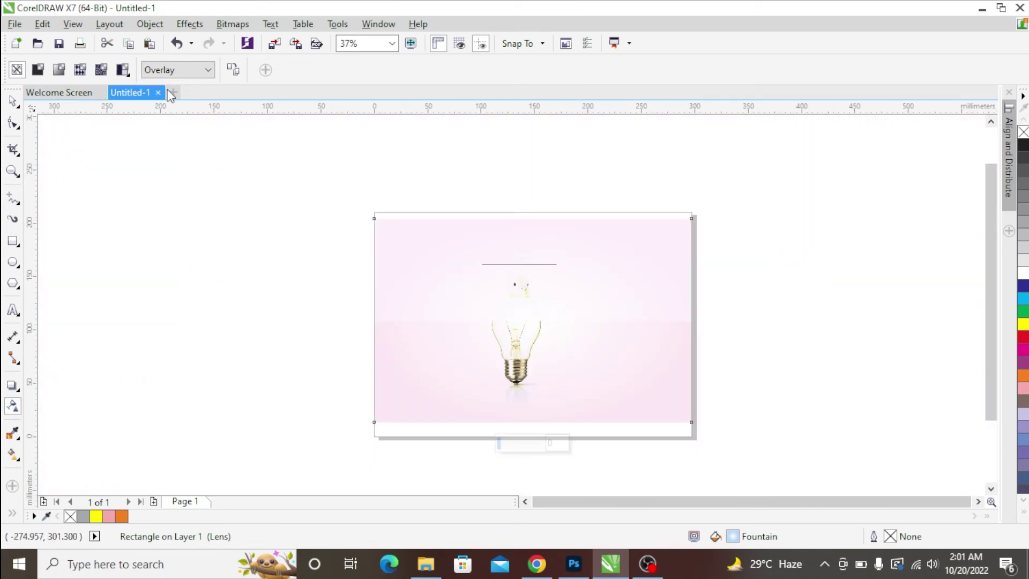
Try Soft Light, then settle on Multiply blending and deselect the rectangle.
left_click(183, 70)
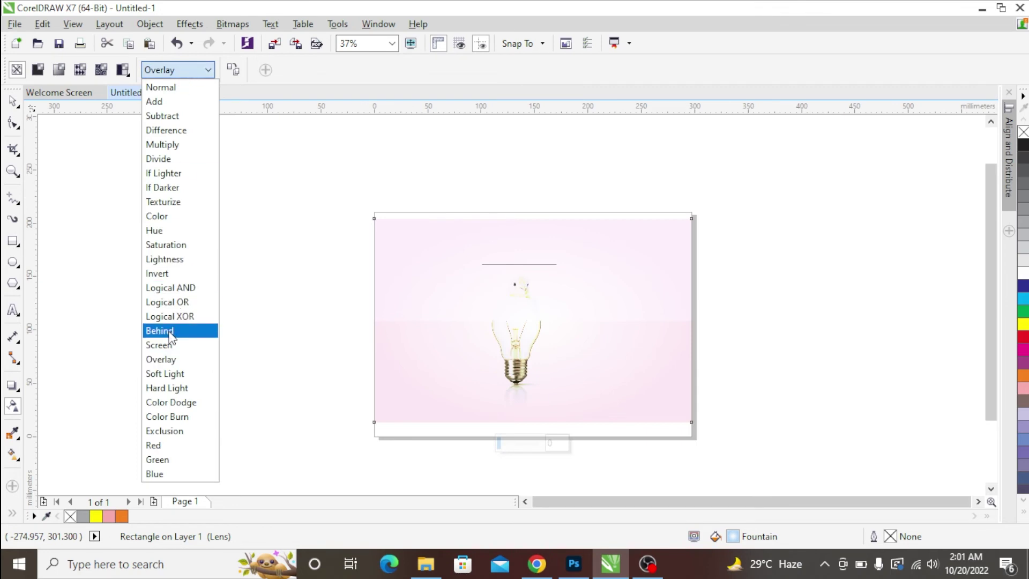
left_click(164, 374)
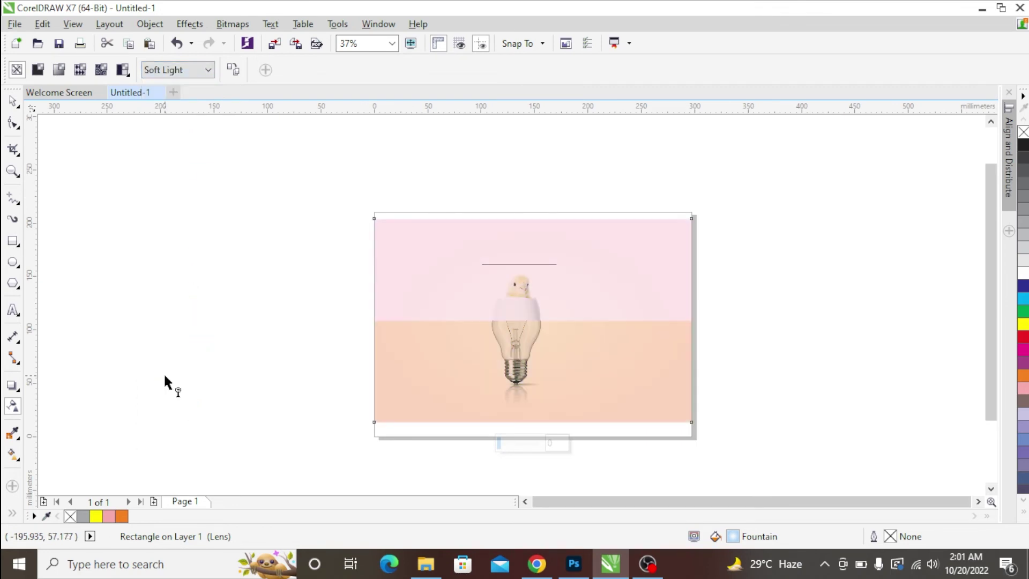
left_click(164, 71)
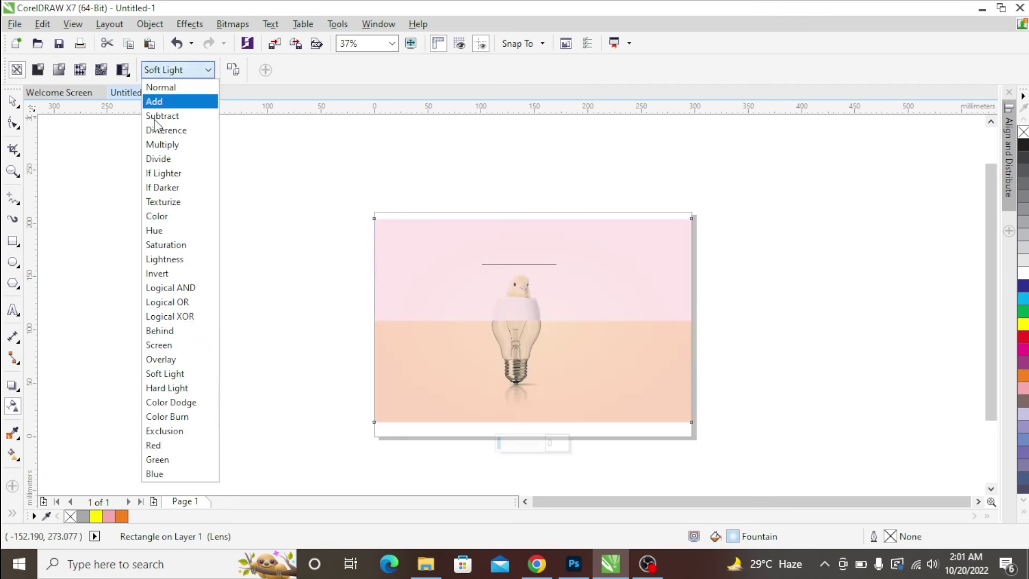
left_click(162, 145)
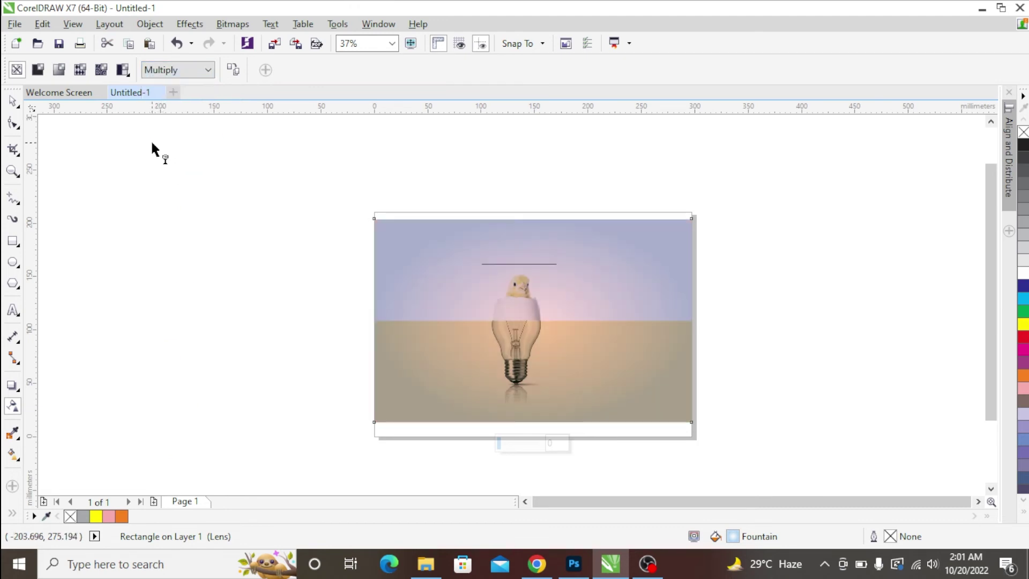
scroll(578, 317, "up", 2)
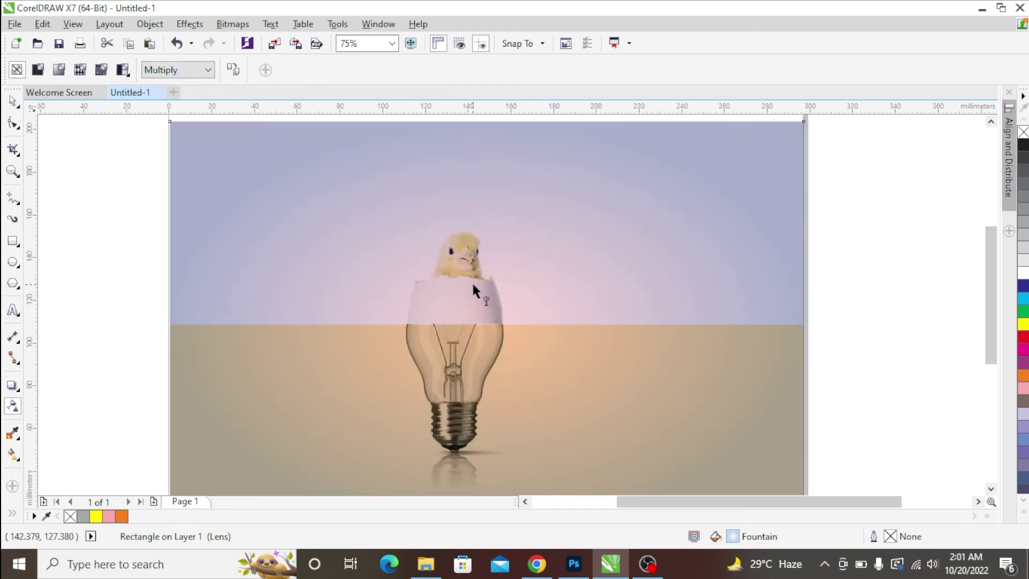
scroll(512, 354, "down", 2)
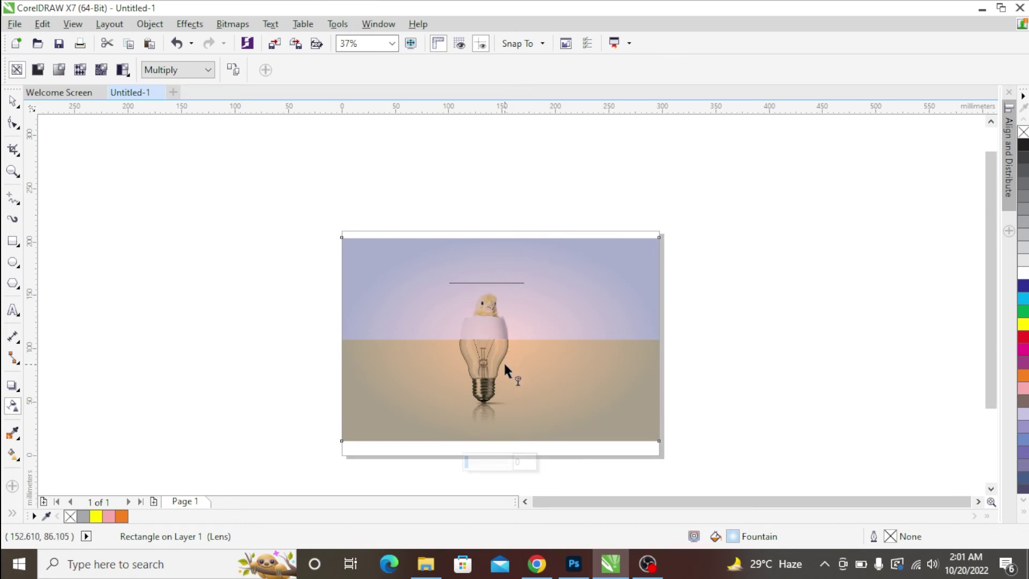
scroll(511, 363, "up", 2)
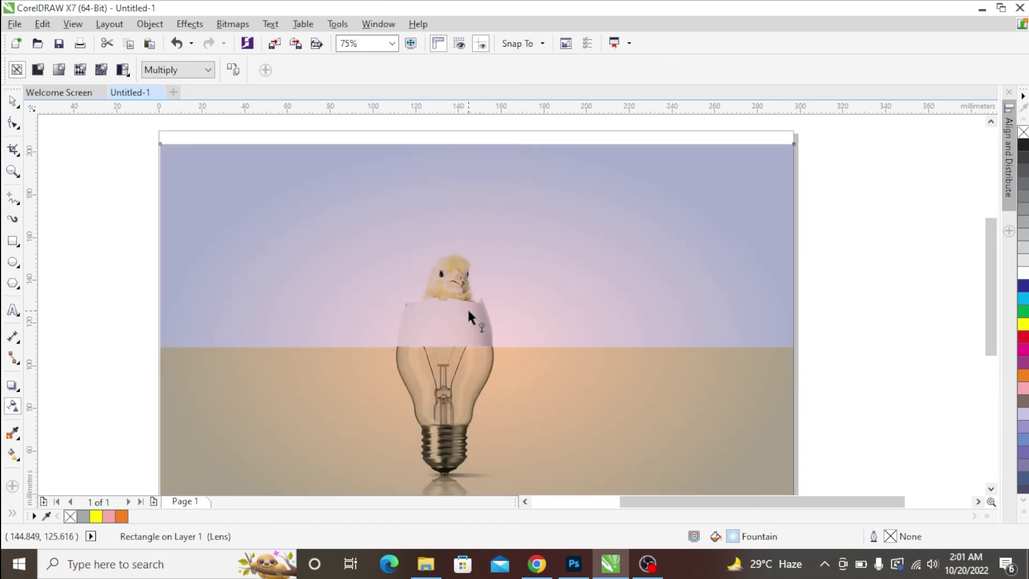
scroll(434, 260, "down", 2)
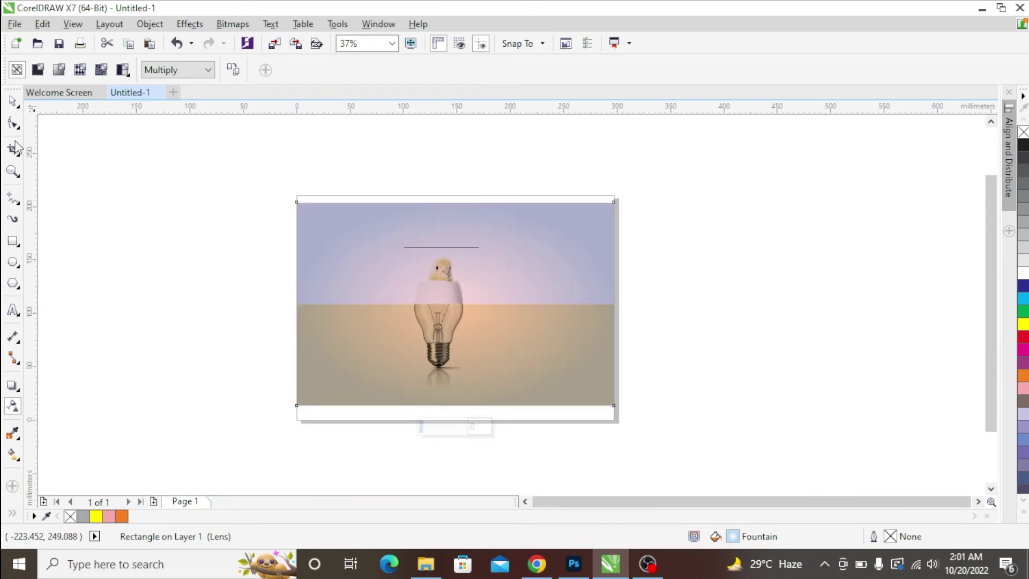
key("space")
left_click(745, 182)
left_click_drag(744, 182, 278, 401)
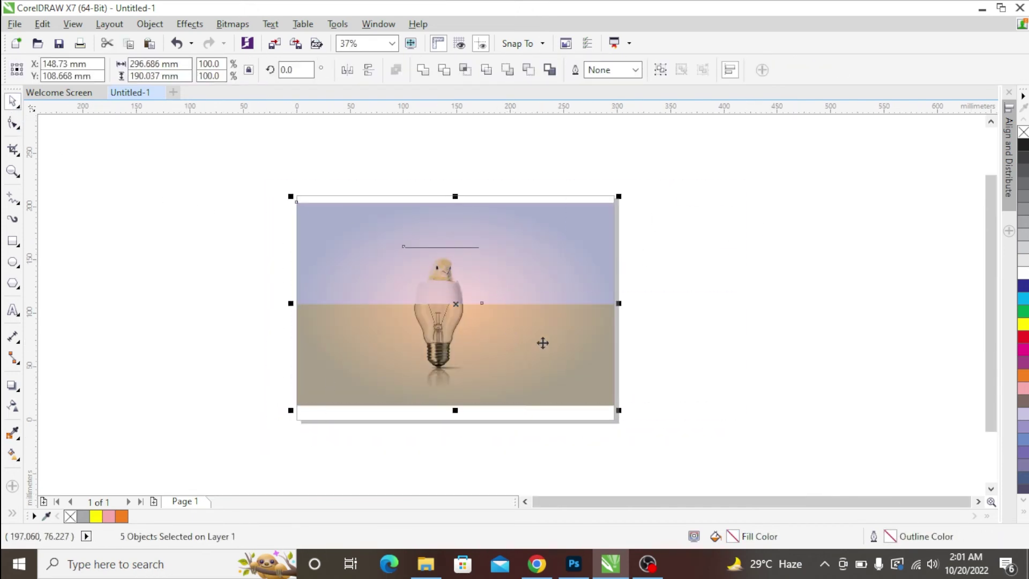
scroll(541, 342, "up", 2)
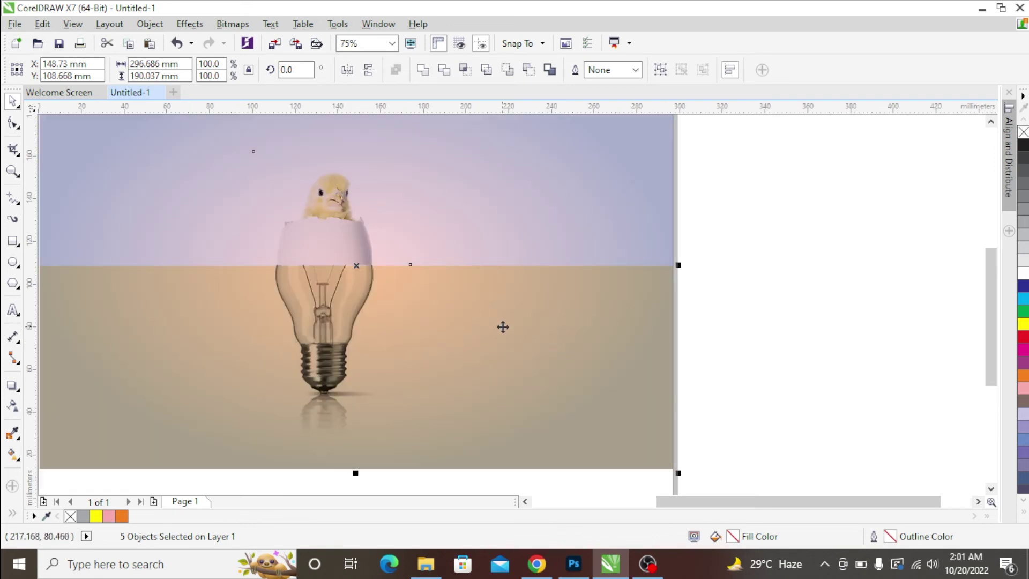
scroll(503, 327, "down", 1)
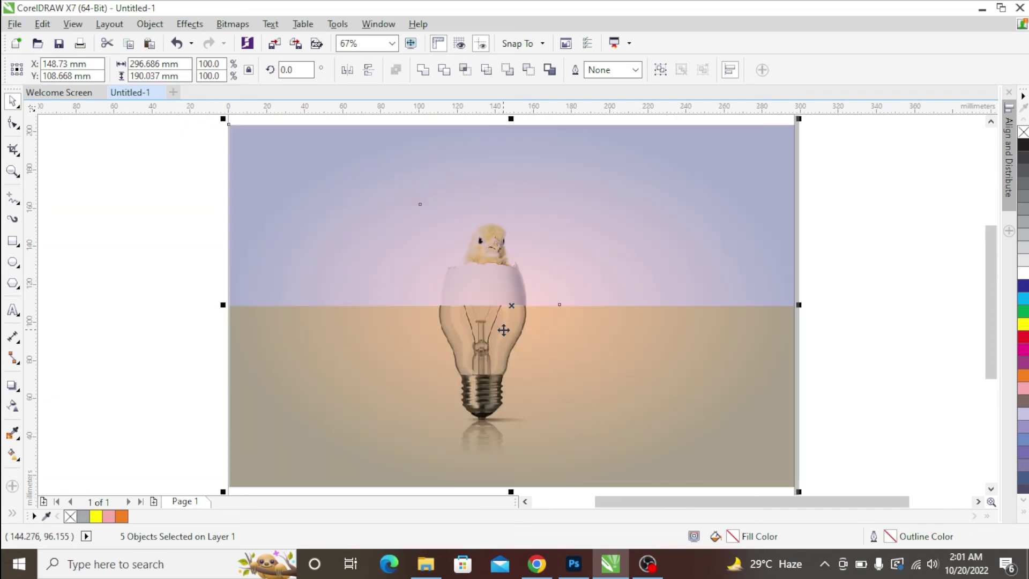
key("F9")
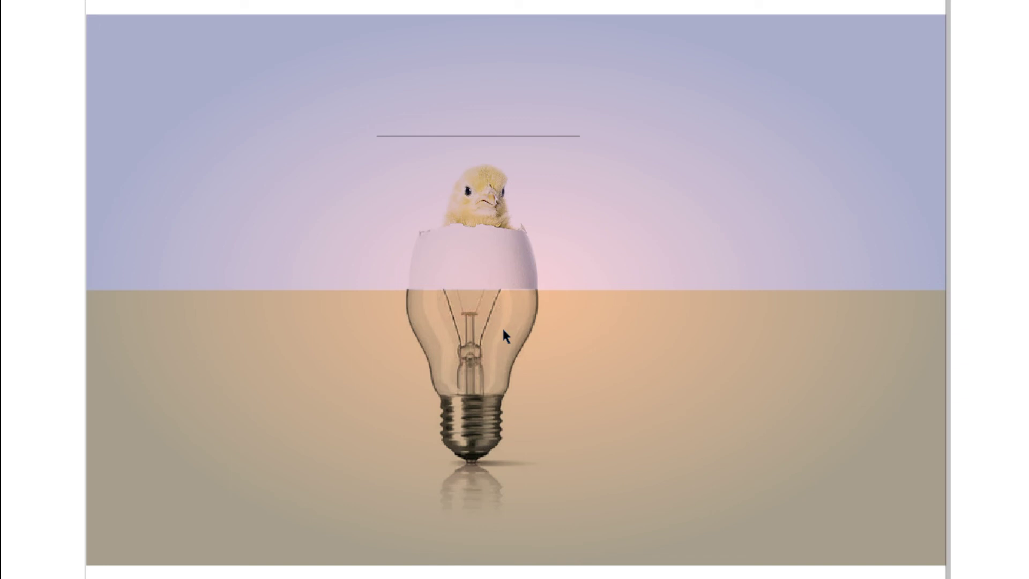
left_click(542, 307)
left_click(900, 287)
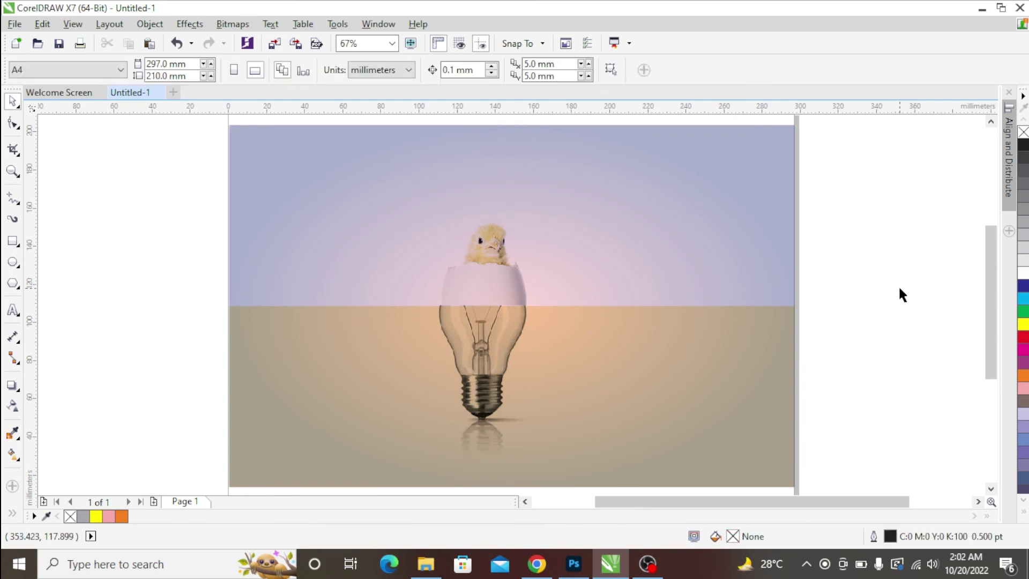